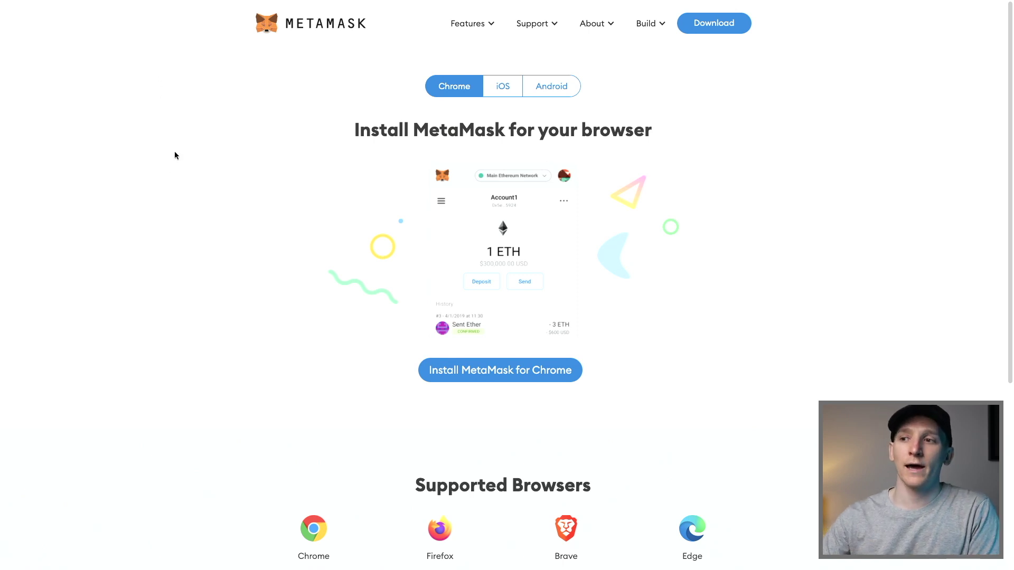
Step: Compare the MetaMask download options for Chrome, iOS and Android, and check the supported browsers list
left_click(511, 91)
left_click(544, 89)
left_click(518, 88)
left_click(544, 87)
left_click(516, 91)
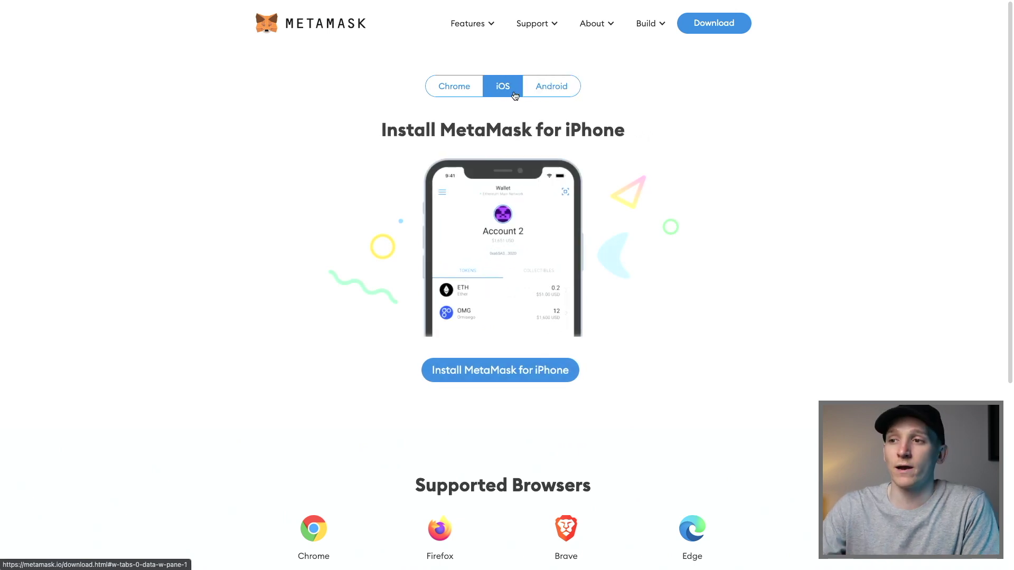
left_click(450, 91)
scroll(324, 338, "down", 3)
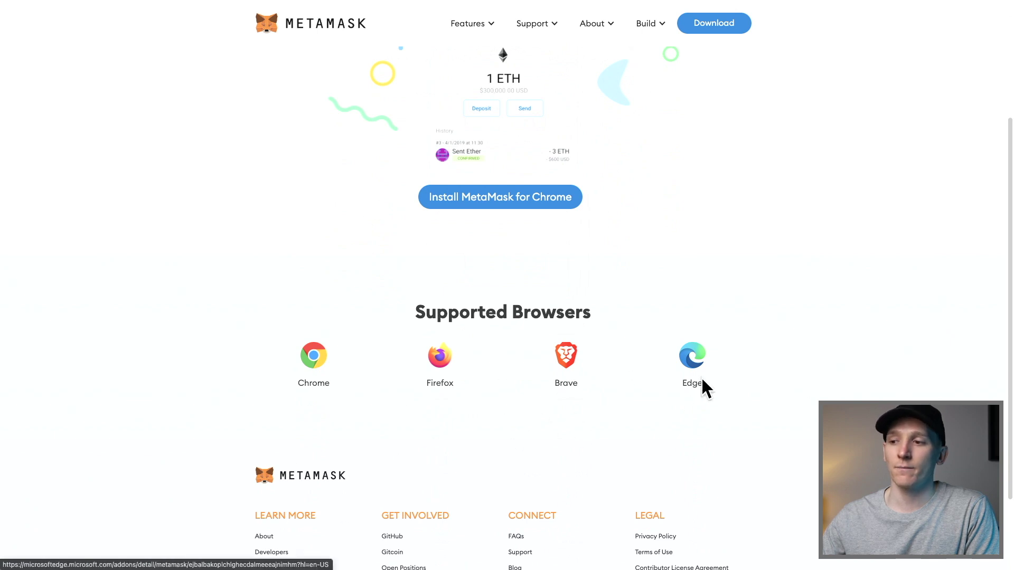
scroll(596, 382, "up", 3)
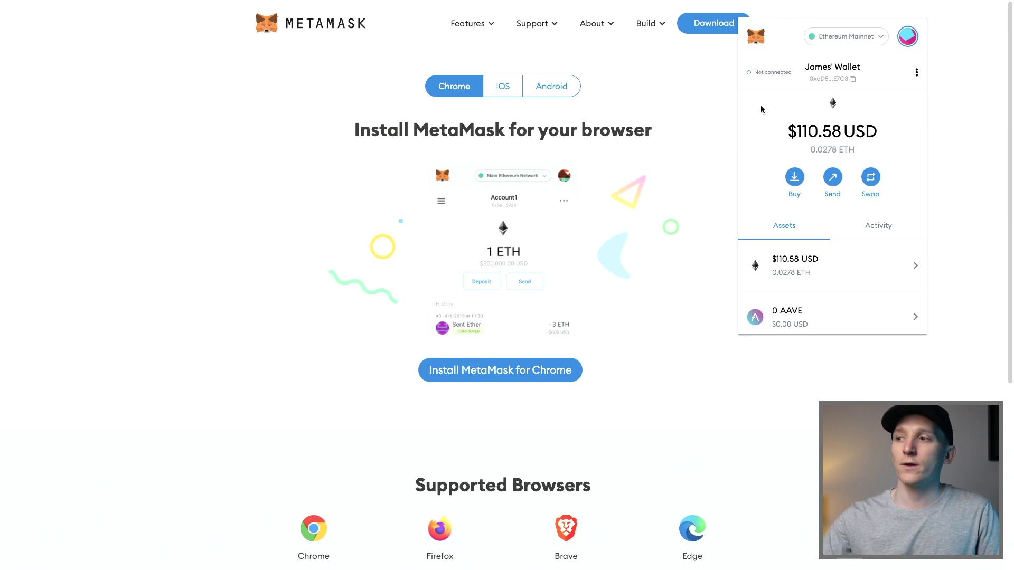
Step: Expand the MetaMask wallet to its full-page view and open the wallet settings
left_click(917, 73)
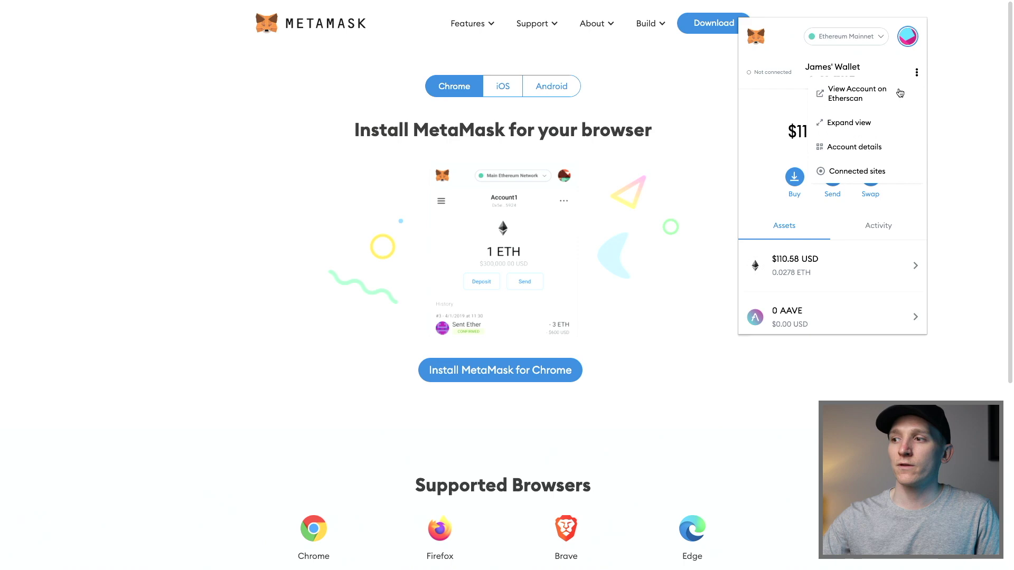
left_click(841, 125)
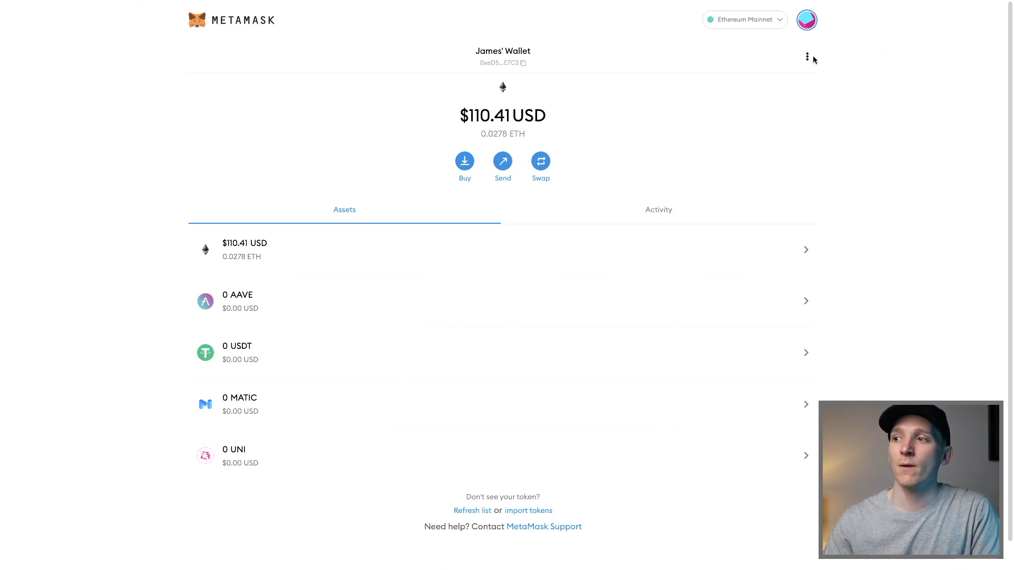
left_click(809, 23)
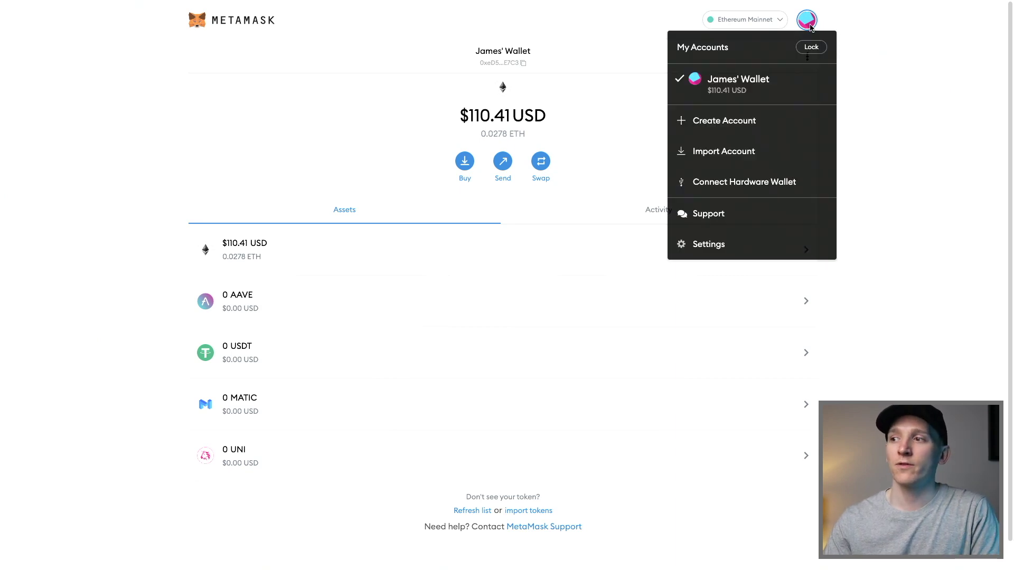
left_click(709, 247)
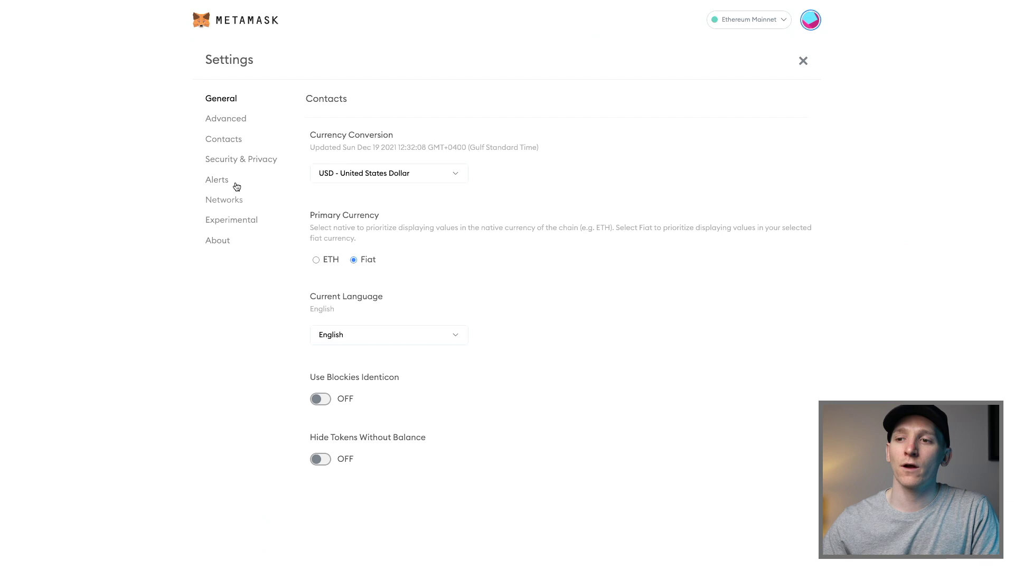
Step: Review the Advanced, Security & Privacy and General settings, and close the settings
left_click(226, 120)
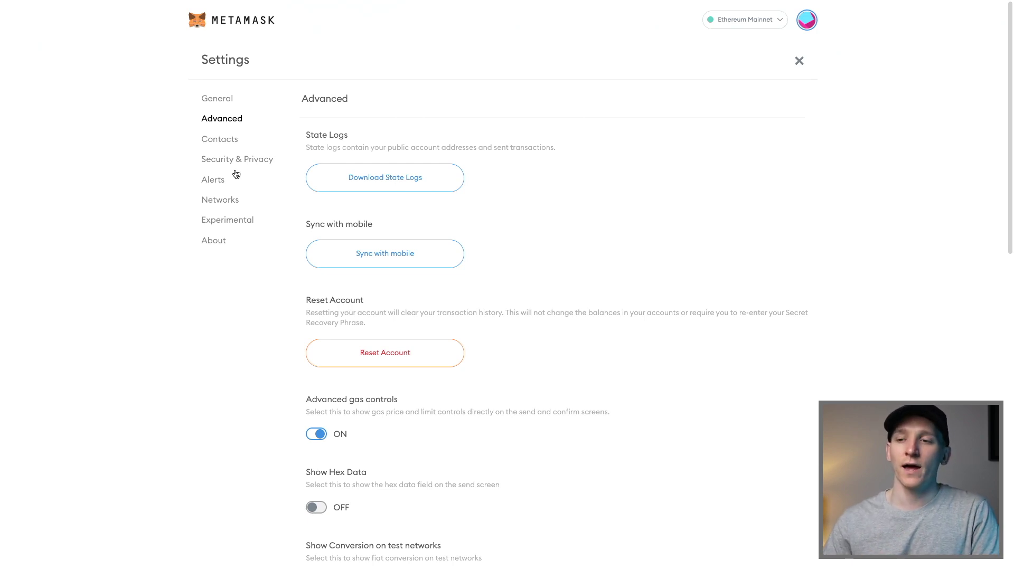
left_click(222, 158)
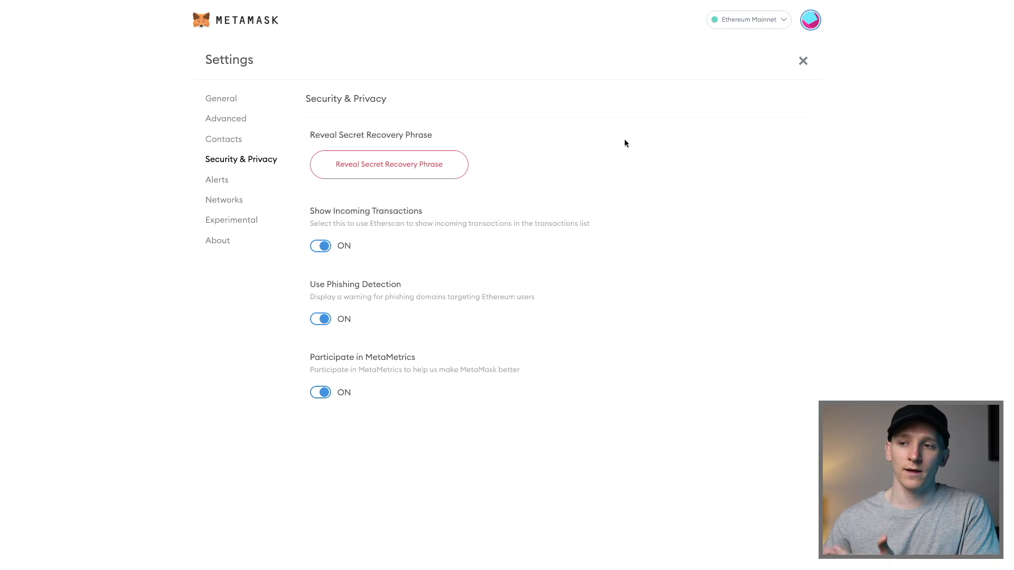
left_click(222, 100)
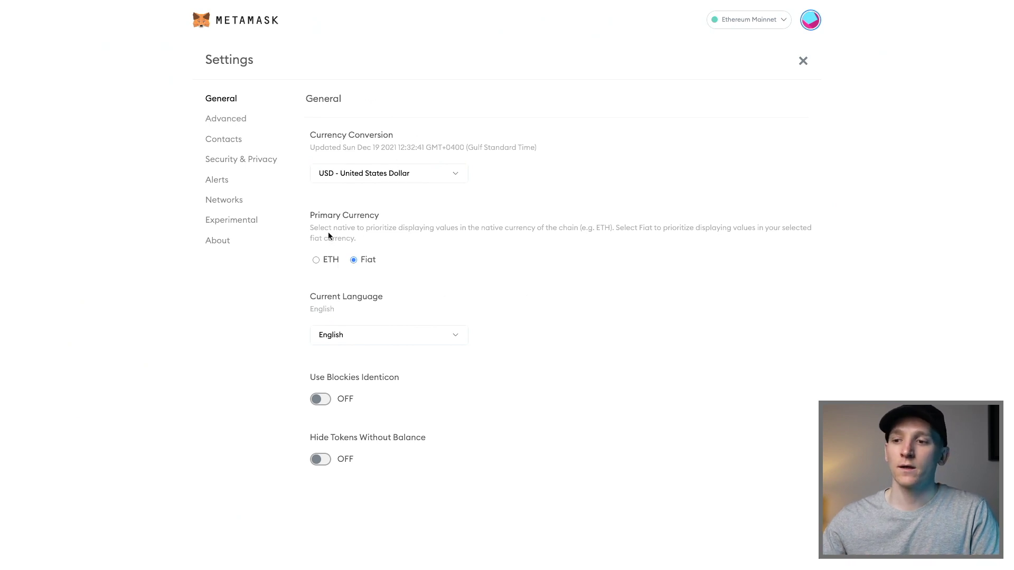
left_click(803, 61)
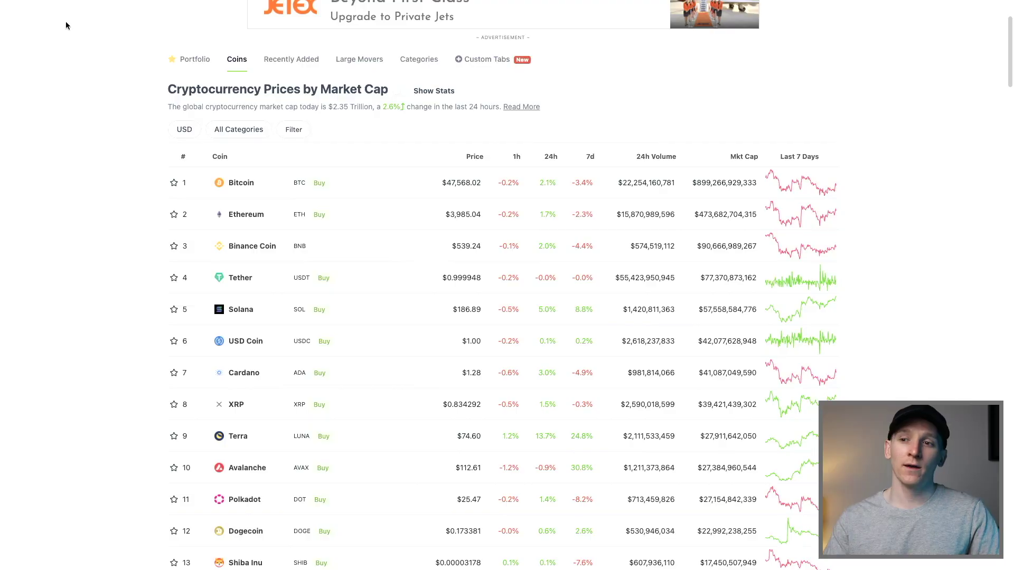
Step: Find Polygon (MATIC) in CoinGecko's list of cryptocurrency prices by market cap and open its coin page
scroll(74, 105, "down", 3)
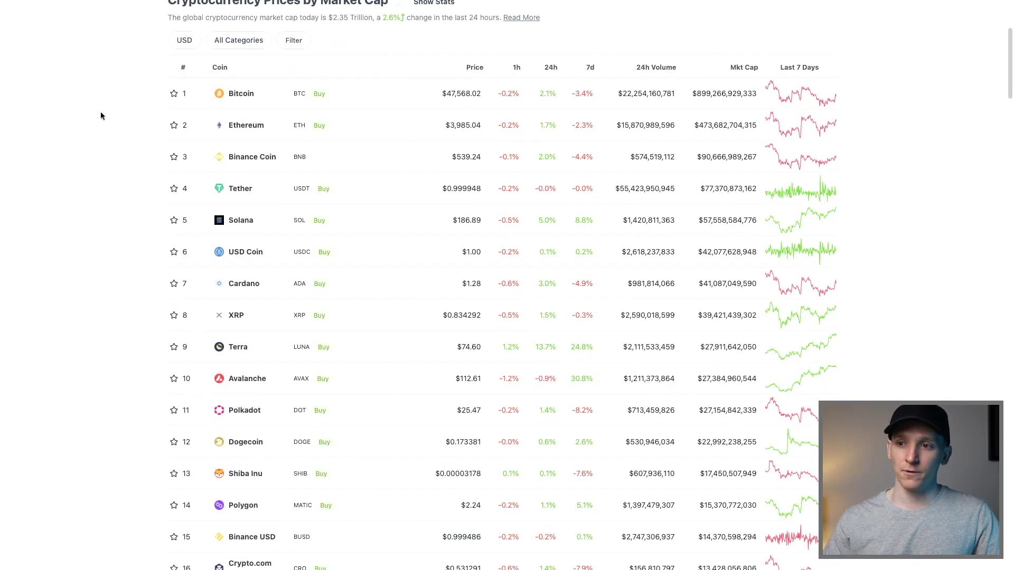
scroll(104, 113, "up", 5, "ctrl")
scroll(103, 113, "right", 1)
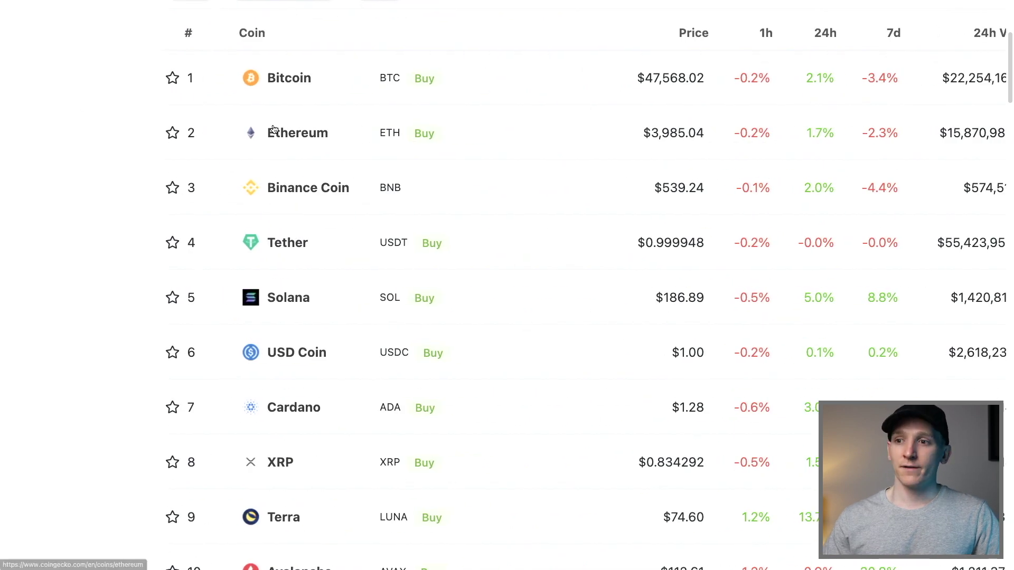
scroll(274, 130, "down", 3)
scroll(274, 130, "down", 5)
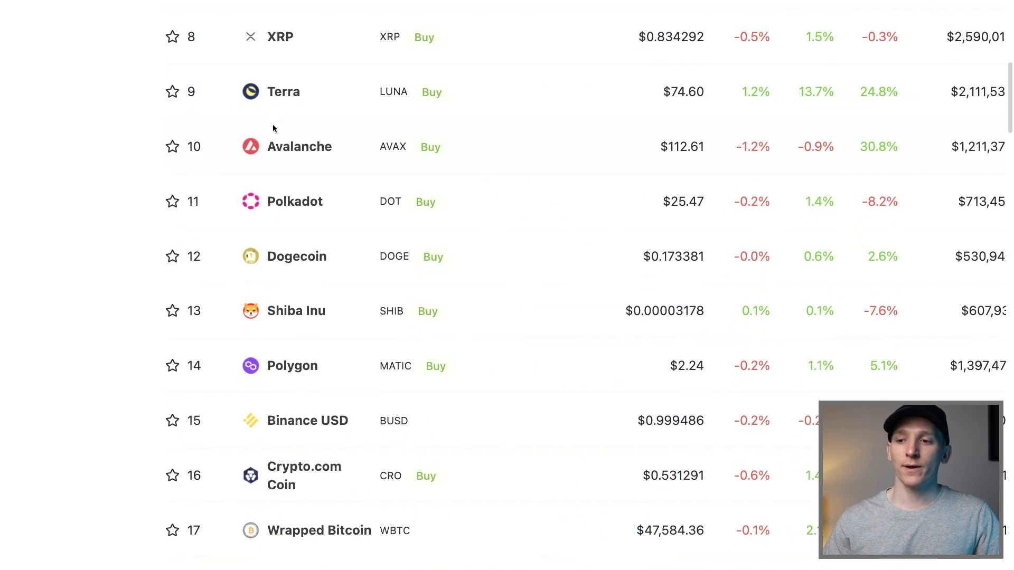
left_click(293, 309)
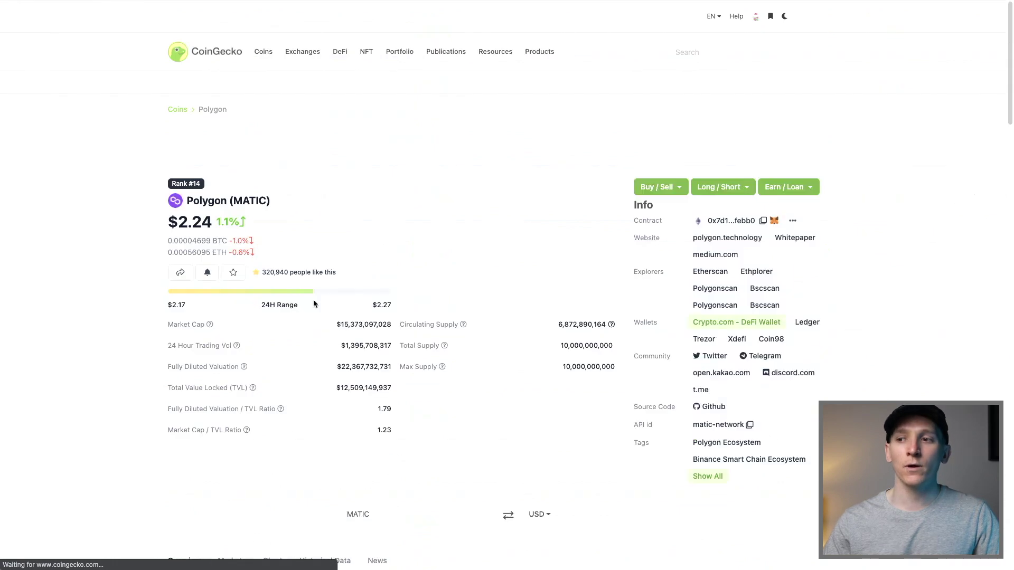
Step: Copy Polygon's Ethereum contract address from the Info section of its coin page
scroll(569, 251, "up", 5, "ctrl")
scroll(569, 255, "right", 6)
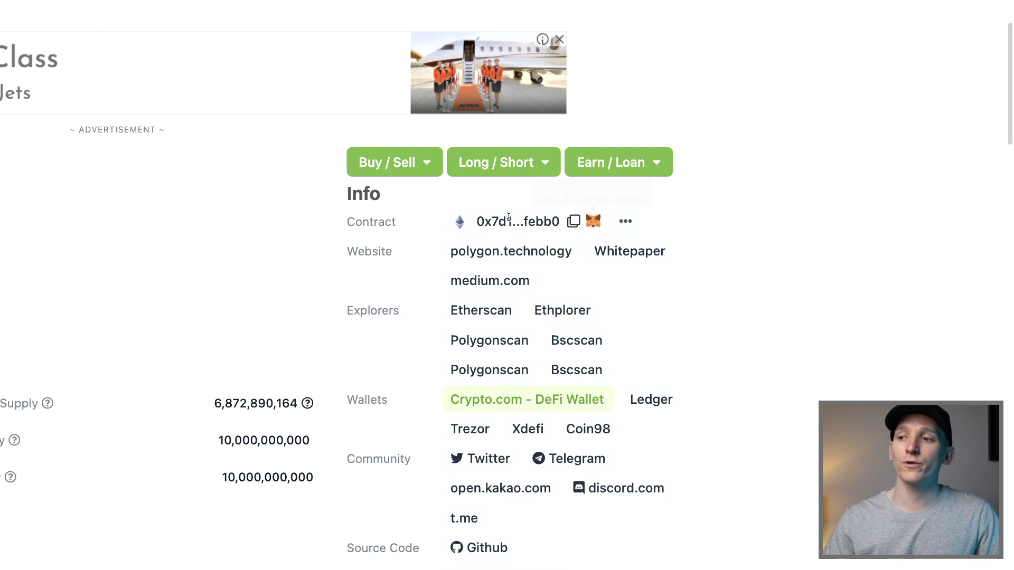
left_click(577, 226)
left_click(576, 226)
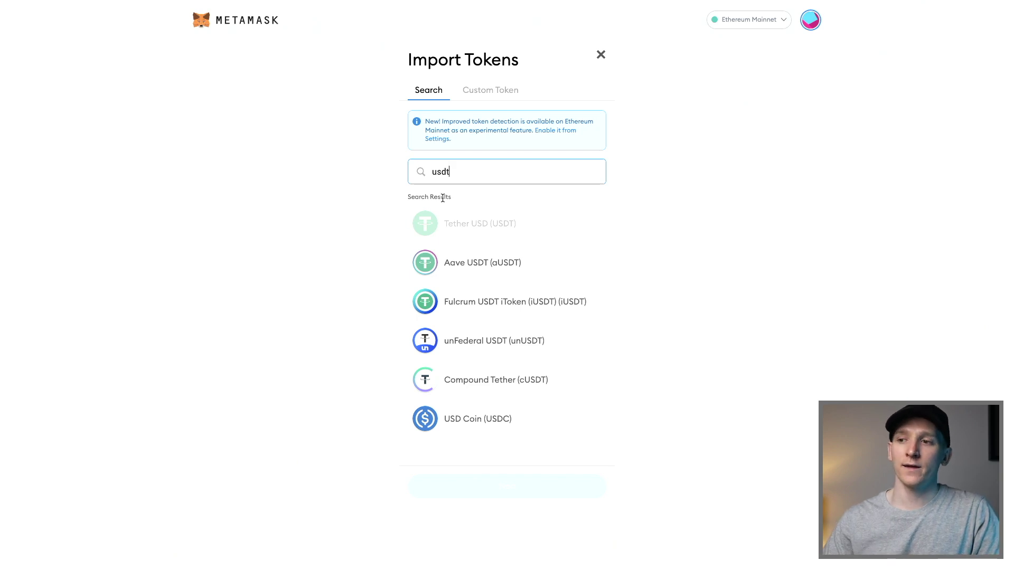
Step: Replace the "usdt" token search in MetaMask's Import Tokens with the copied Polygon contract address, and close the import page
key("BackSpace")
key("BackSpace")
key("BackSpace")
key("BackSpace")
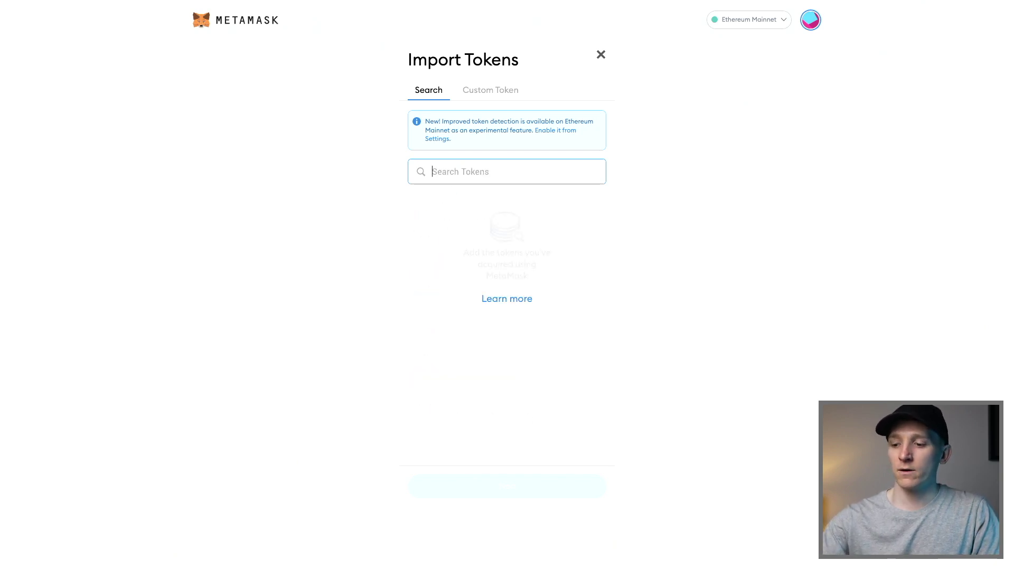
key("ctrl+v")
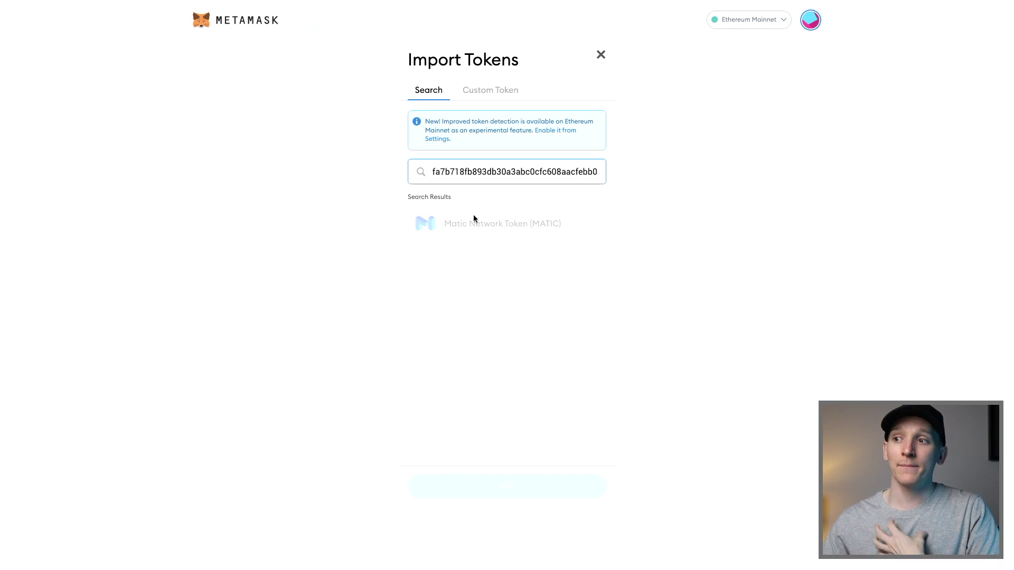
left_click(604, 56)
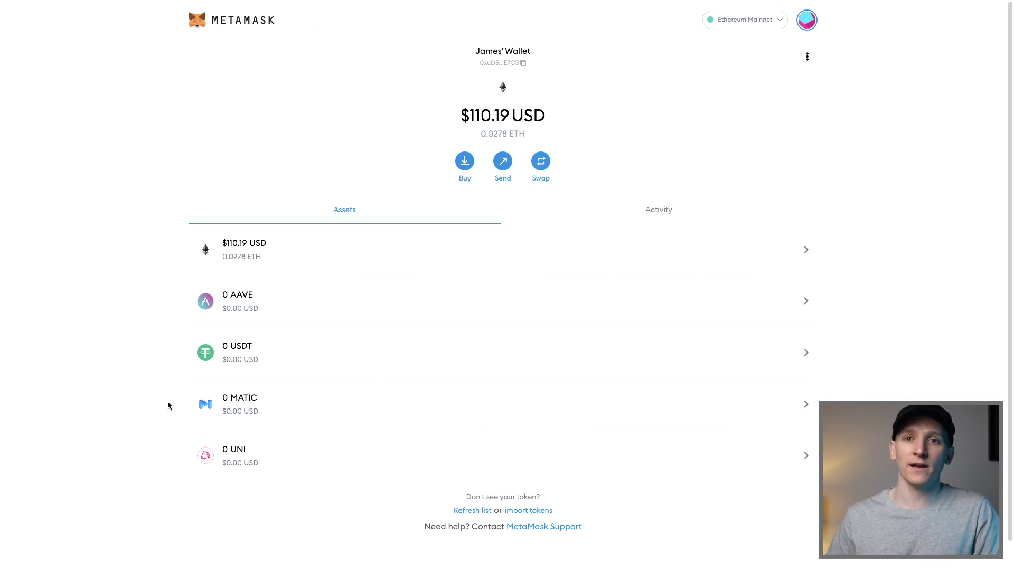
Step: Open the blank form for adding a custom network from the wallet's network list
mouse_move(206, 390)
mouse_move(238, 361)
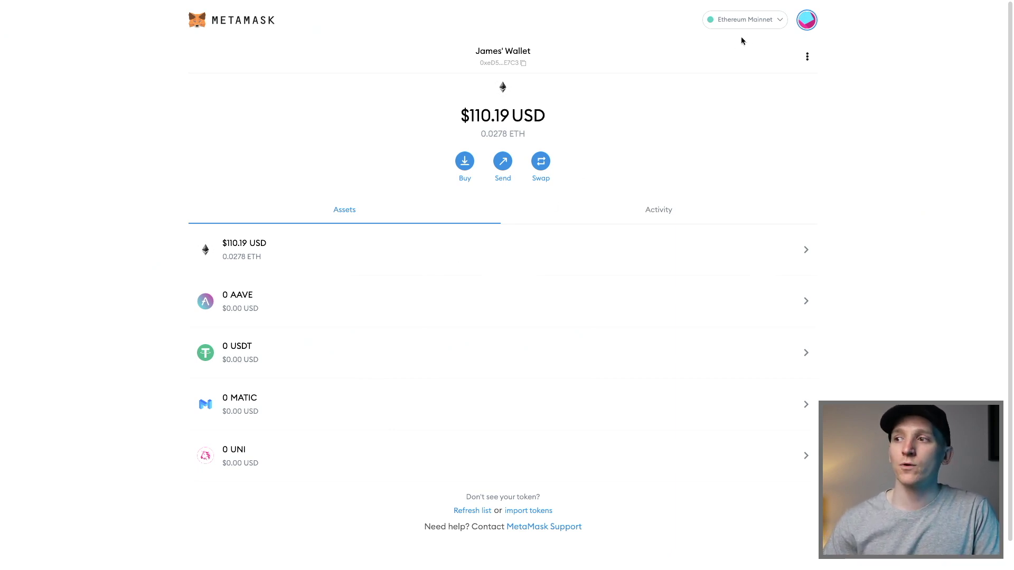
left_click(766, 25)
mouse_move(750, 117)
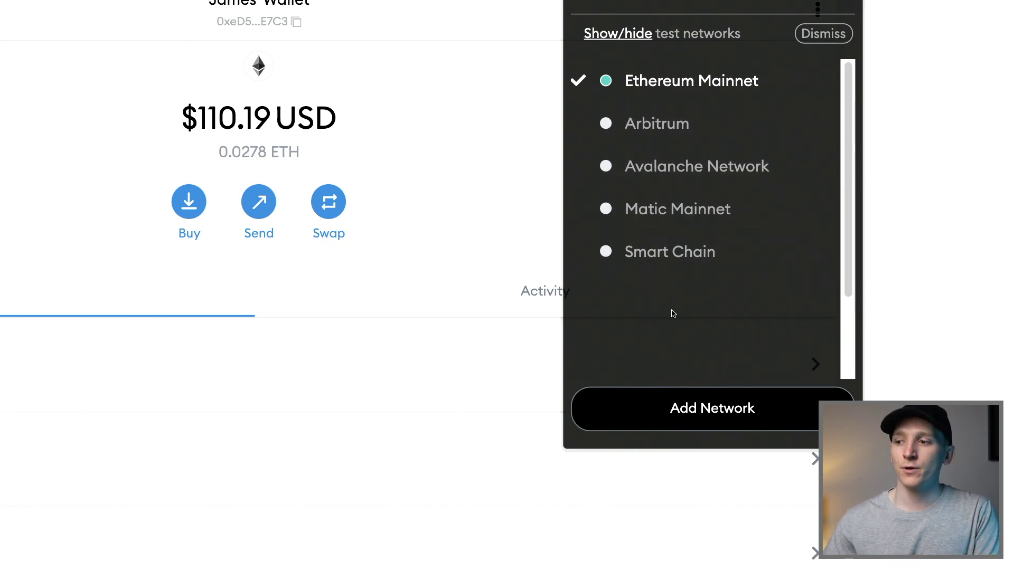
left_click(706, 409)
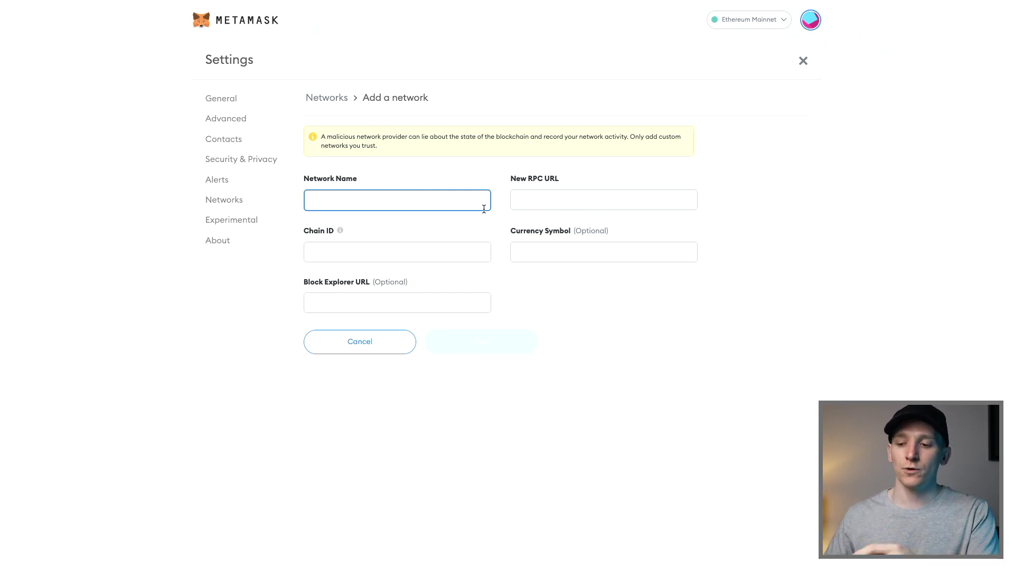
Step: Find the Smart Chain mainnet parameters in the "Connecting MetaMask to Binance Smart Chain" guide and highlight the network name, then return to MetaMask
key("ctrl+Tab")
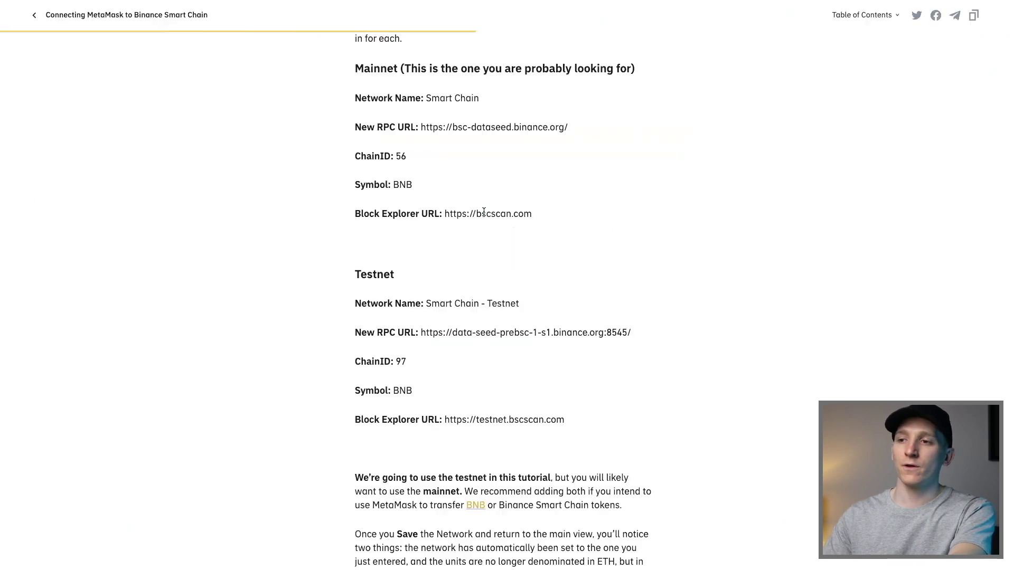
scroll(483, 209, "up", 2)
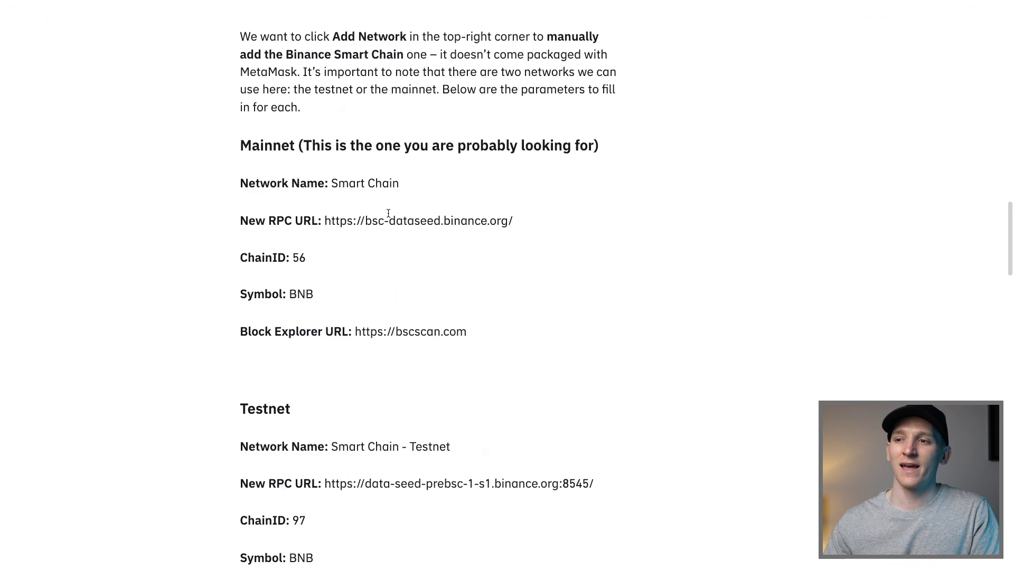
left_click_drag(258, 131, 150, 132)
left_click(240, 127)
left_click_drag(228, 470, 151, 472)
left_click(208, 468)
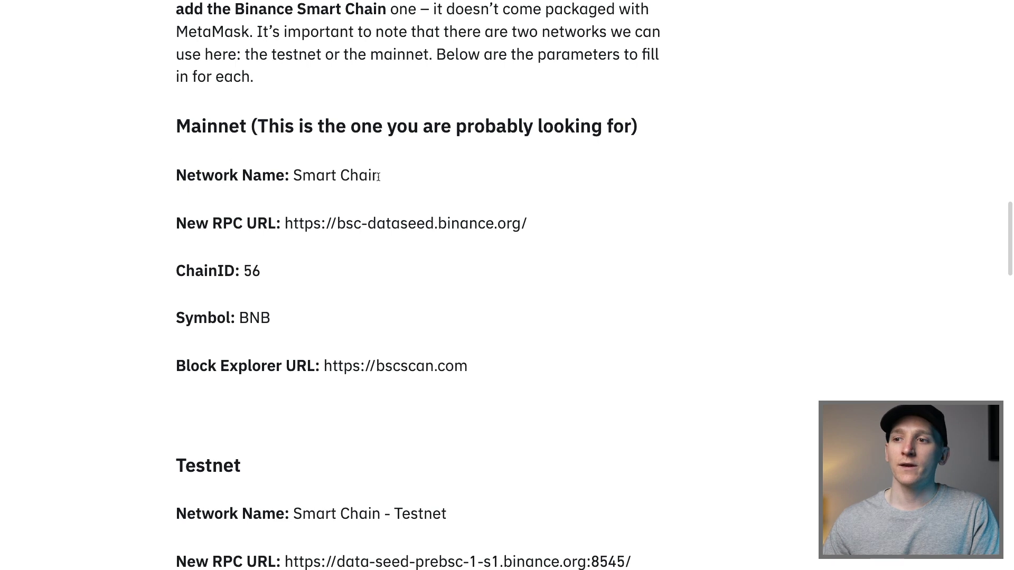
left_click_drag(379, 175, 295, 176)
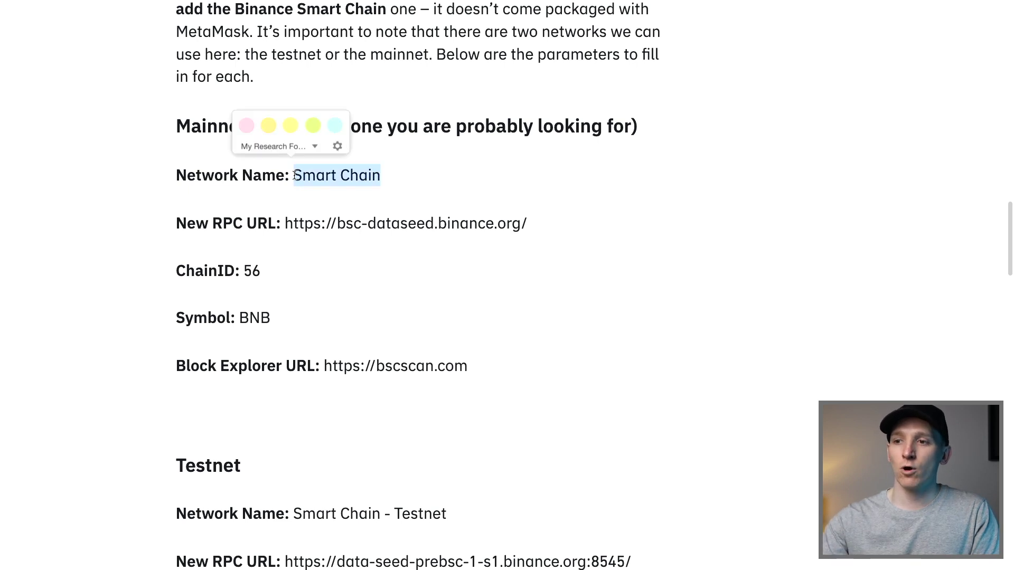
key("ctrl+Tab")
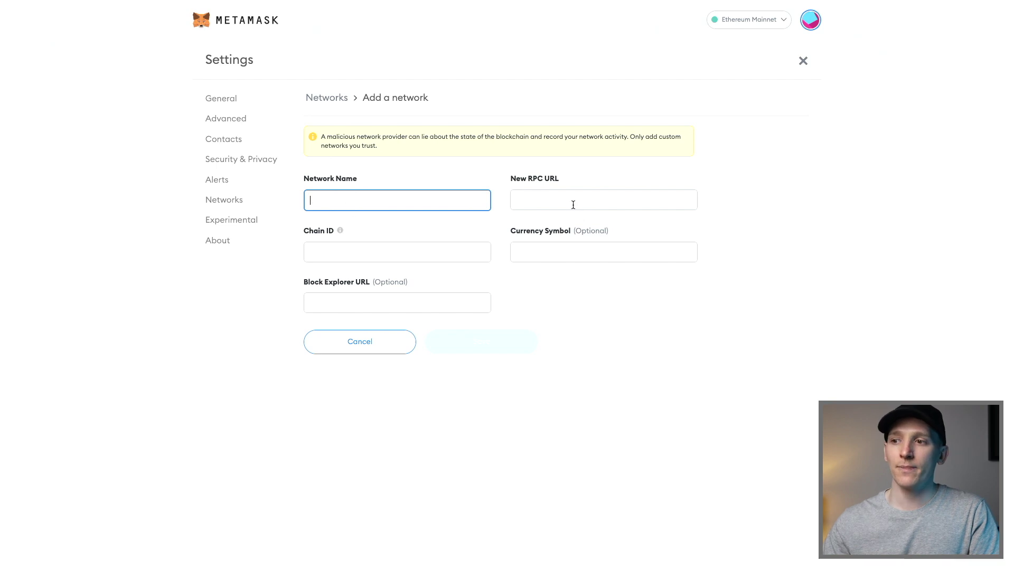
Step: Compare the guide's mainnet parameters with the fields of the add-network form, and open the wallet's saved networks settings
key("ctrl+shift+Tab")
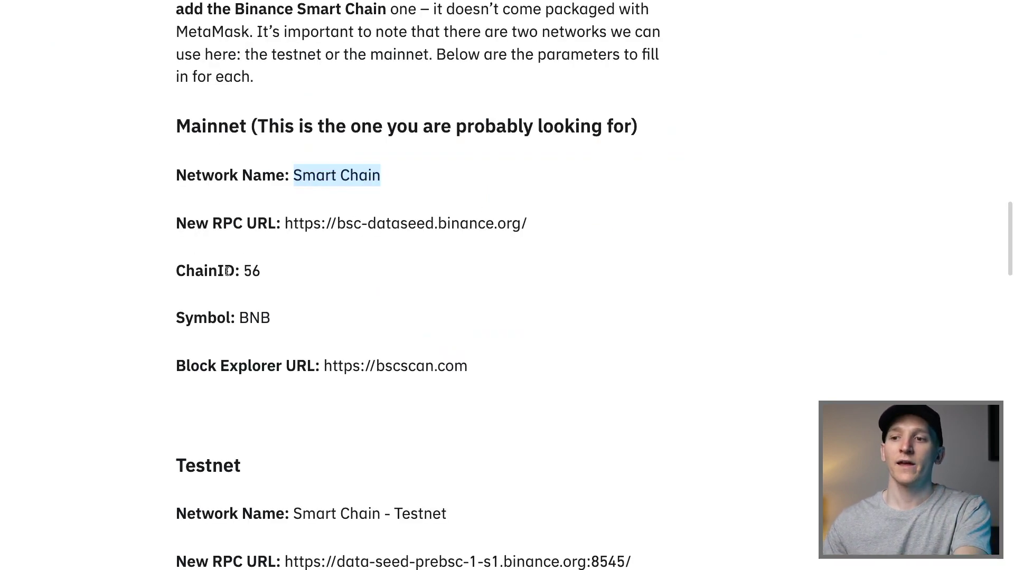
key("ctrl+Tab")
left_click(344, 249)
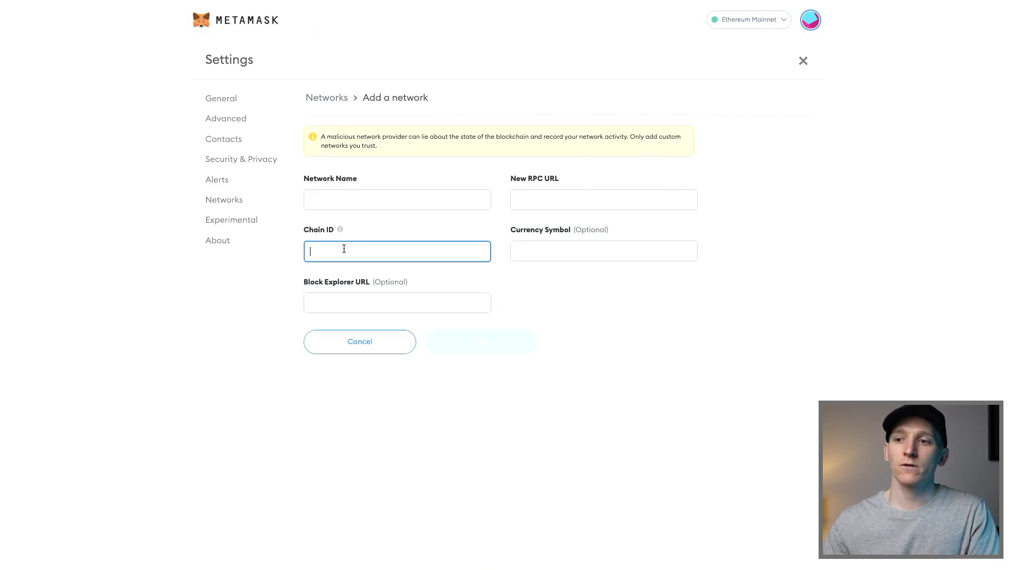
key("ctrl+shift+Tab")
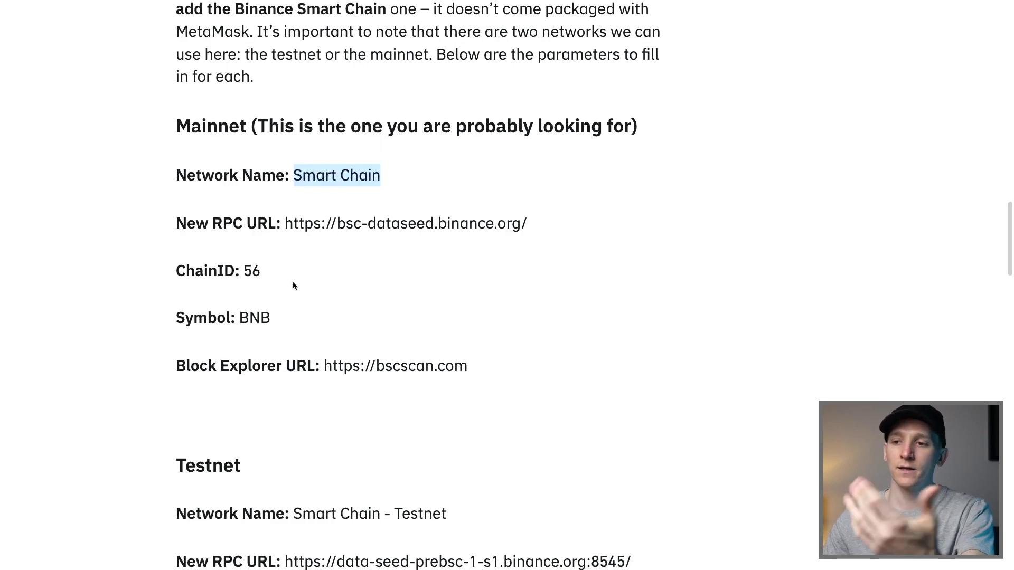
scroll(292, 317, "down", 1)
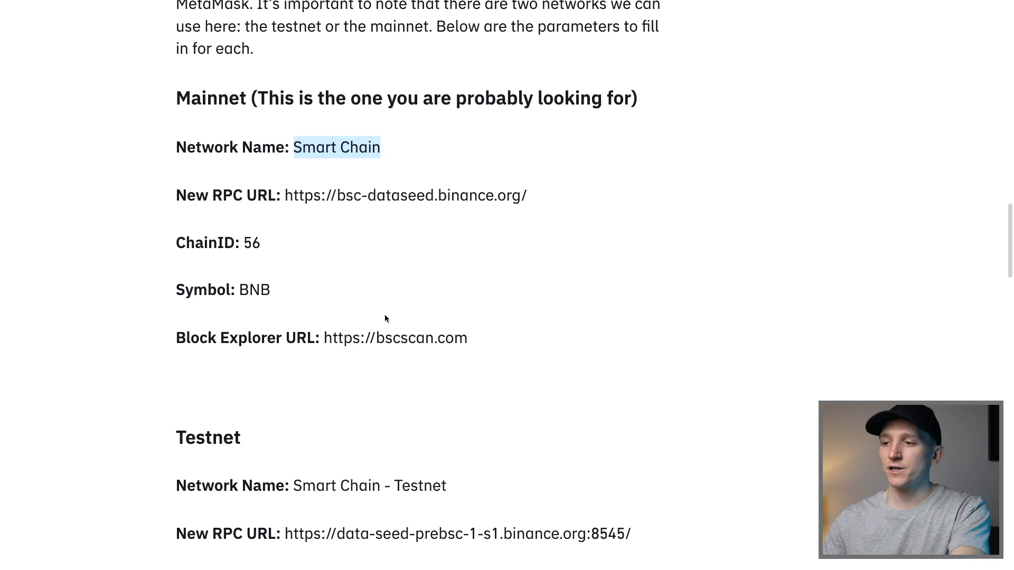
key("ctrl+Tab")
key("ctrl+shift+Tab")
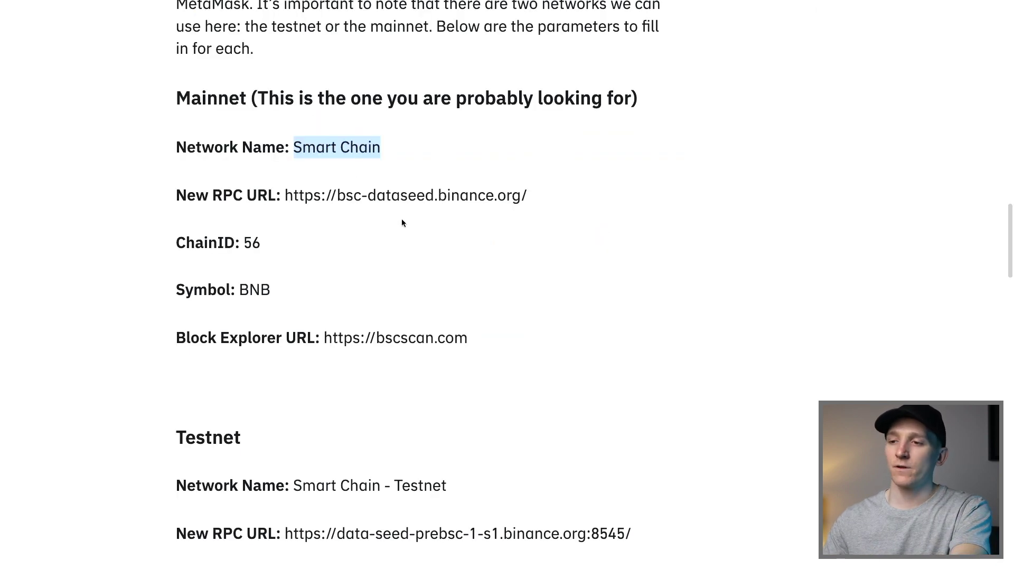
scroll(401, 218, "up", 2)
left_click(401, 210)
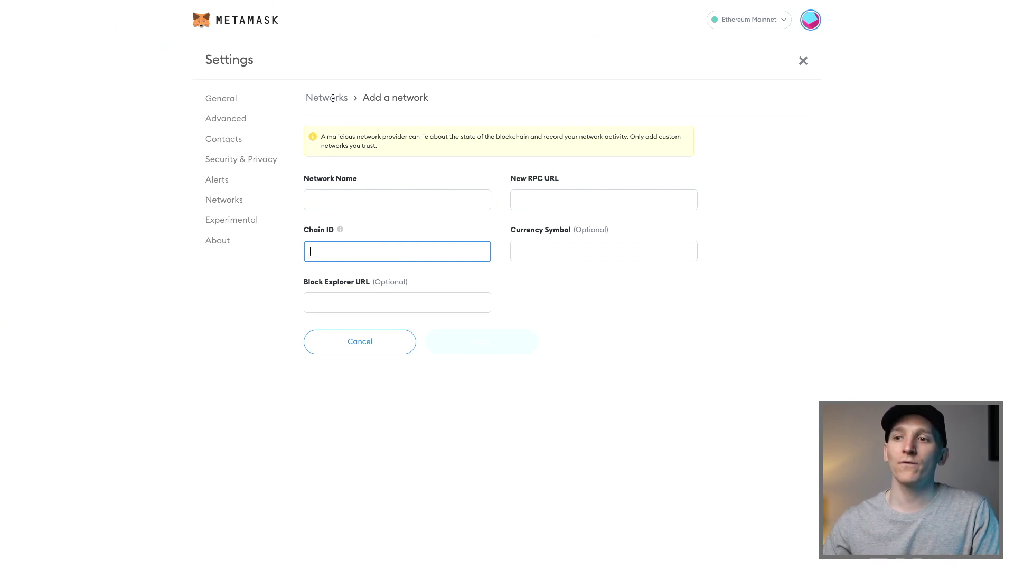
left_click(220, 200)
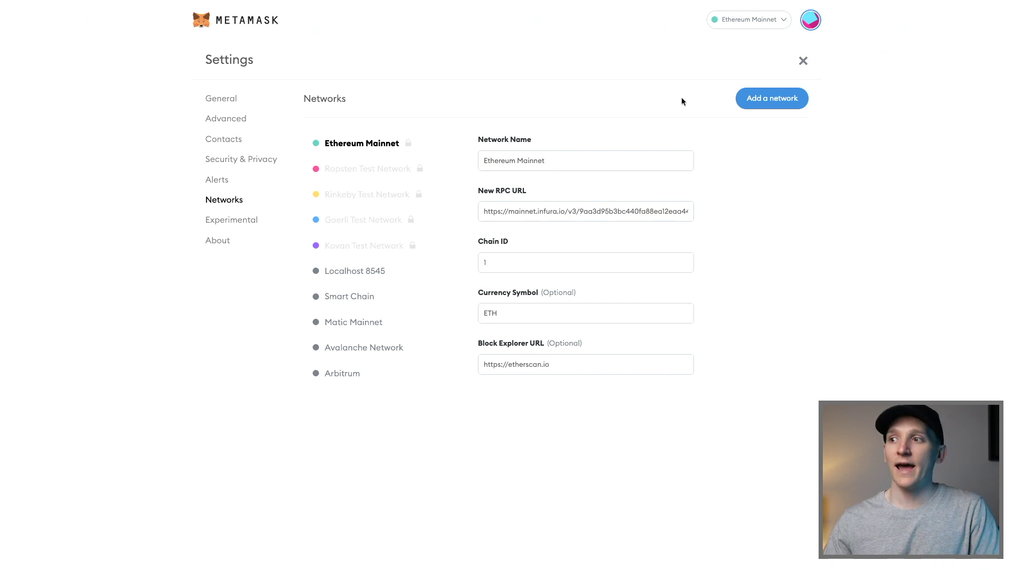
Step: Return to the wallet overview and view the assets on Matic Mainnet and on Smart Chain by switching networks
left_click(251, 26)
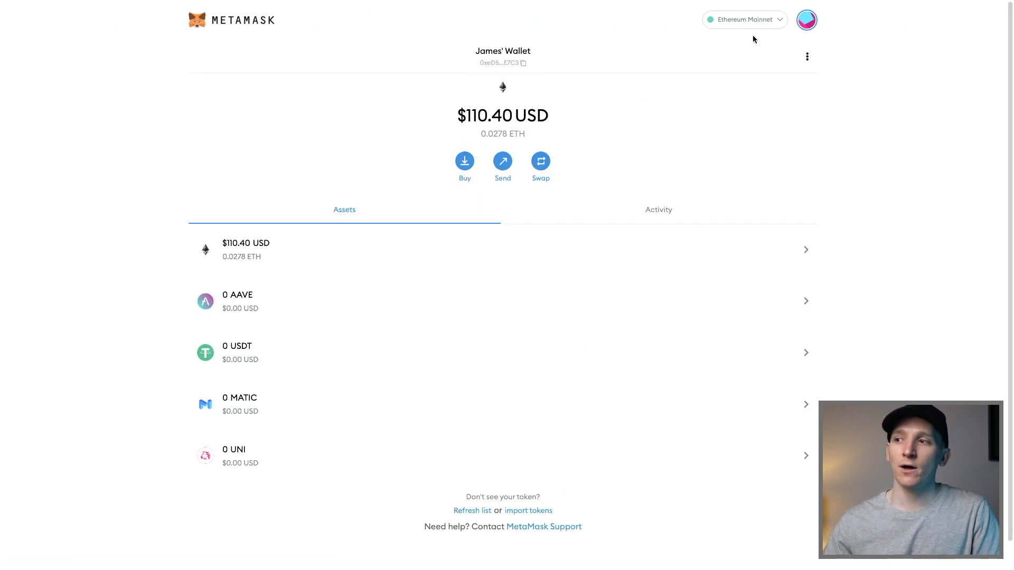
left_click(762, 24)
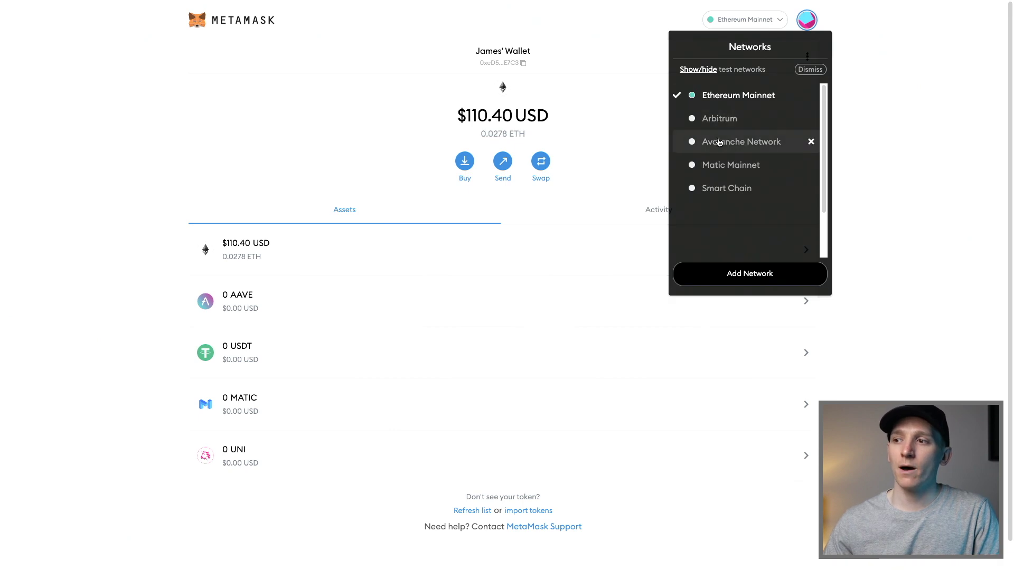
left_click(715, 164)
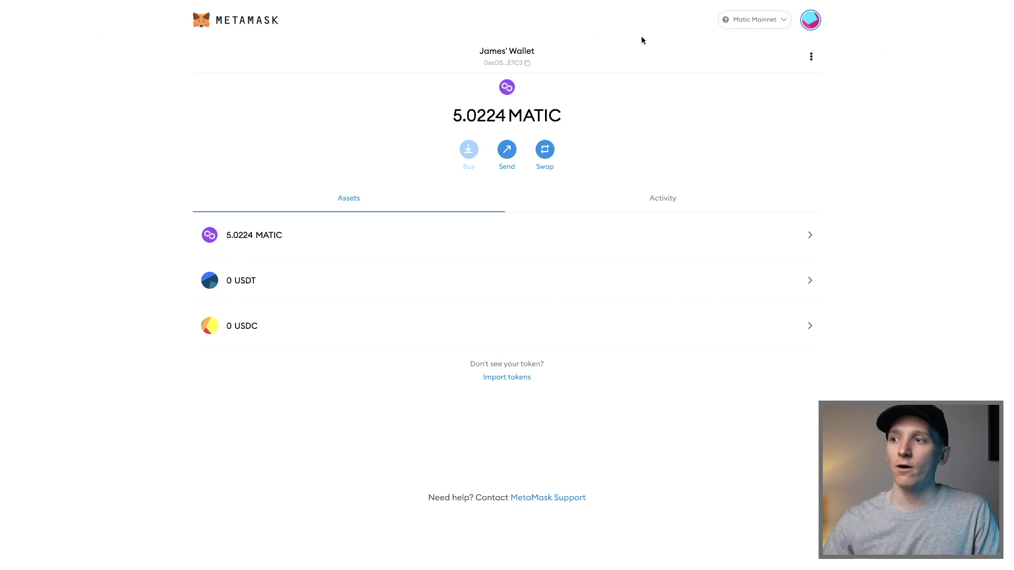
left_click(754, 19)
left_click(716, 184)
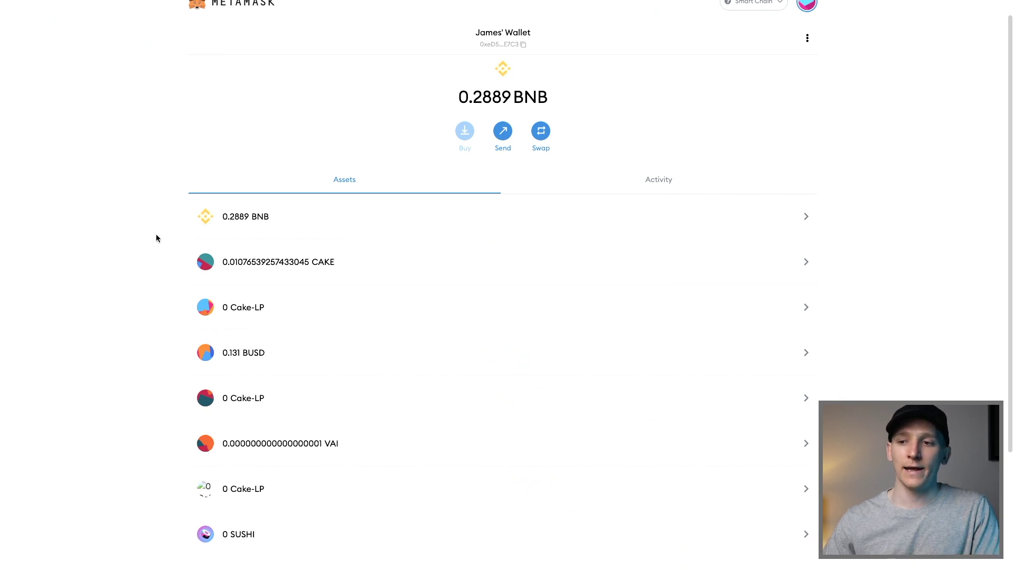
scroll(156, 237, "down", 1)
scroll(156, 238, "up", 1)
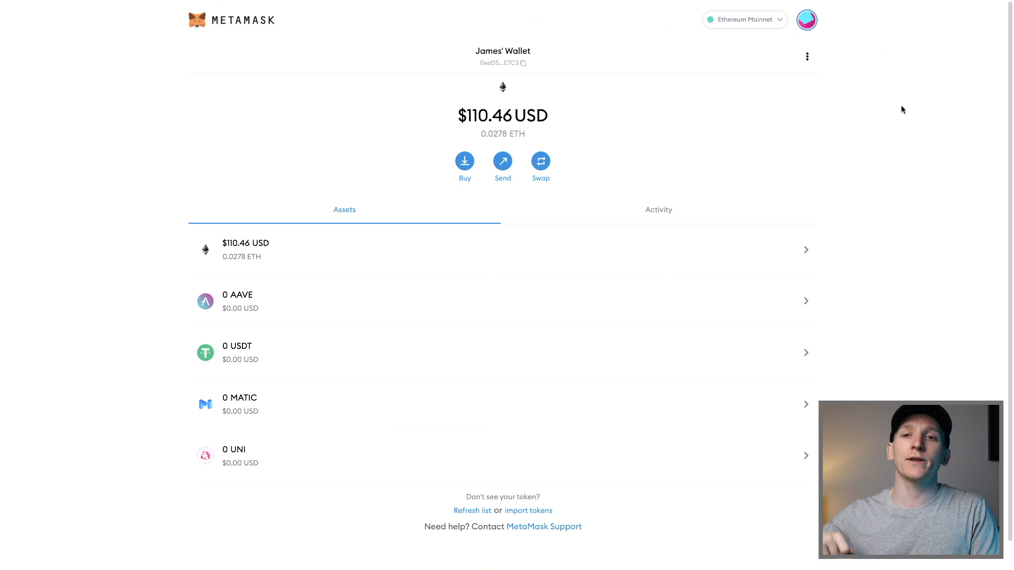
Step: Open the buy options for the Ethereum Mainnet account
left_click(465, 162)
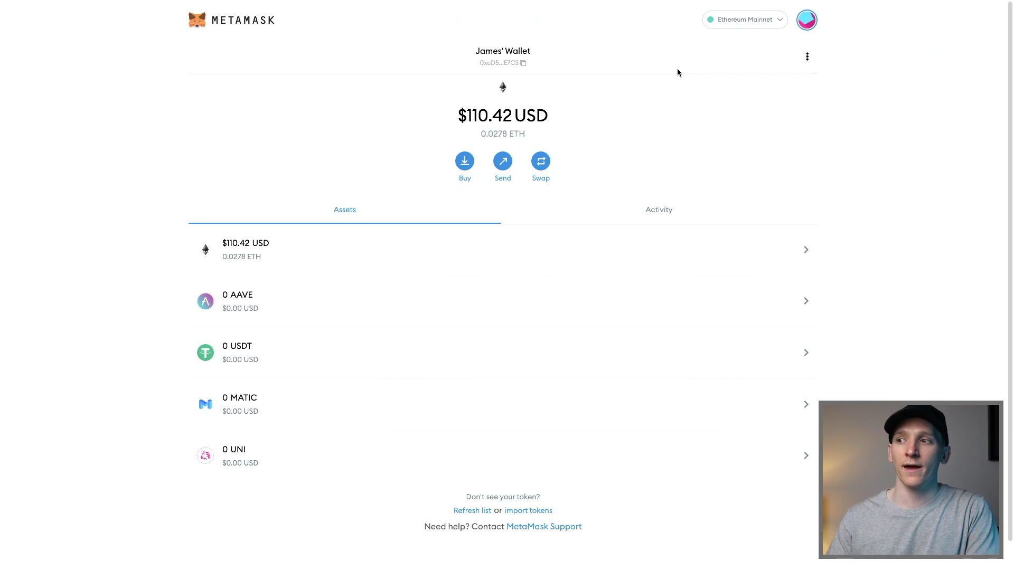
Step: Switch the wallet to the Smart Chain network and copy its account address
left_click(759, 24)
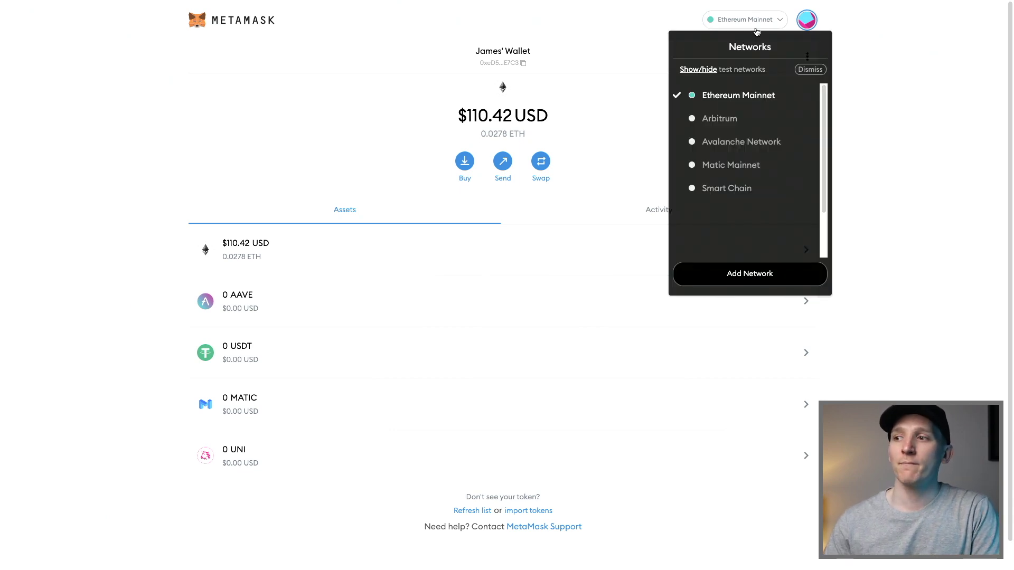
left_click(712, 186)
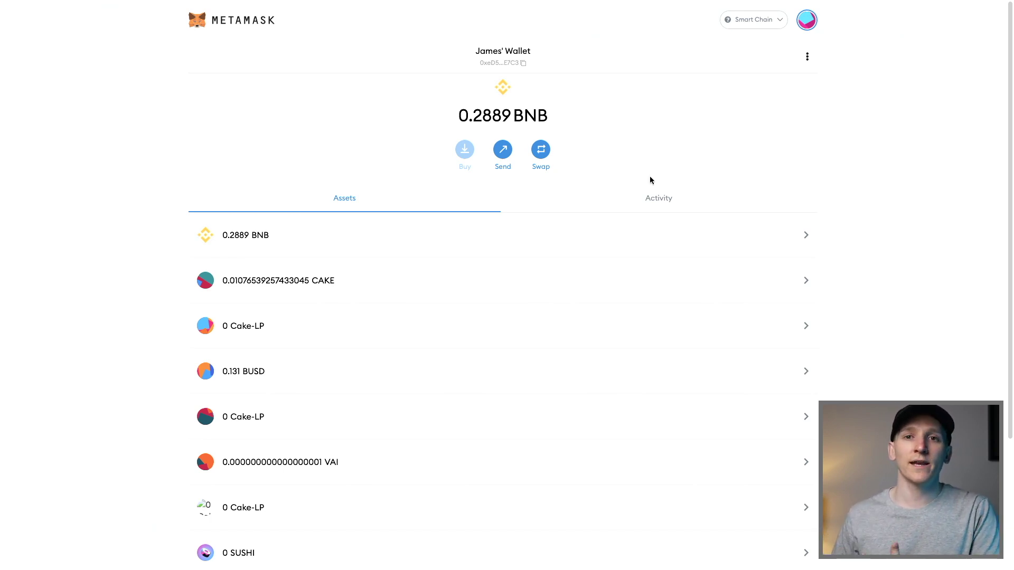
left_click(518, 60)
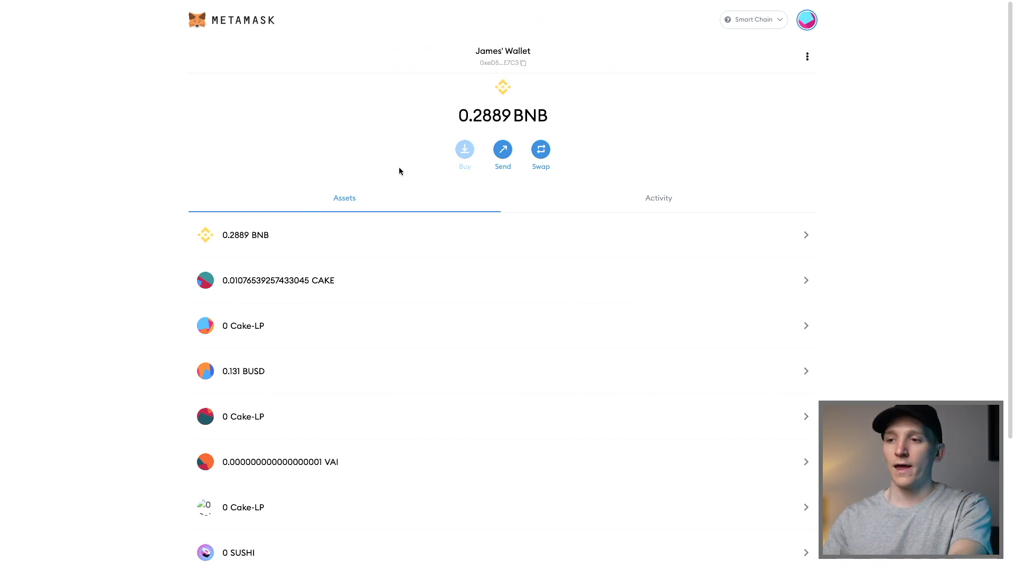
Step: Switch to Binance's Withdraw Crypto page for BNB and enter the copied wallet address as the withdrawal address
key("ctrl+Tab")
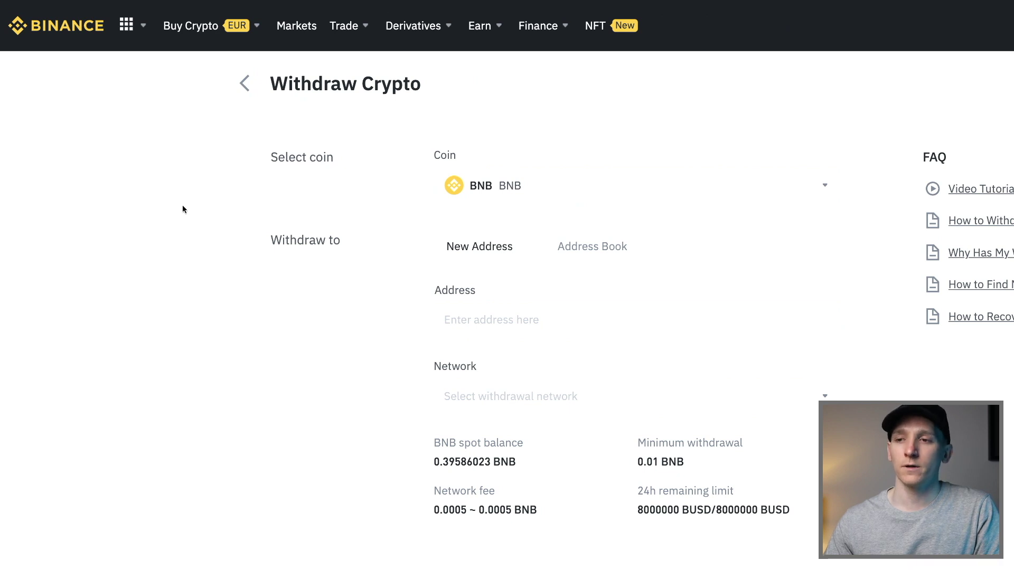
scroll(184, 209, "right", 3)
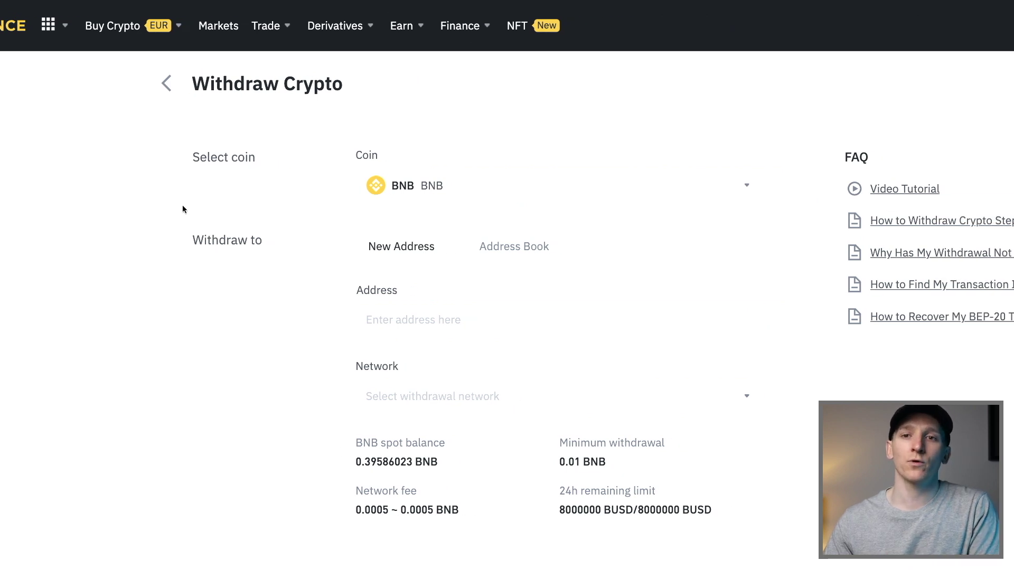
scroll(182, 209, "right", 3)
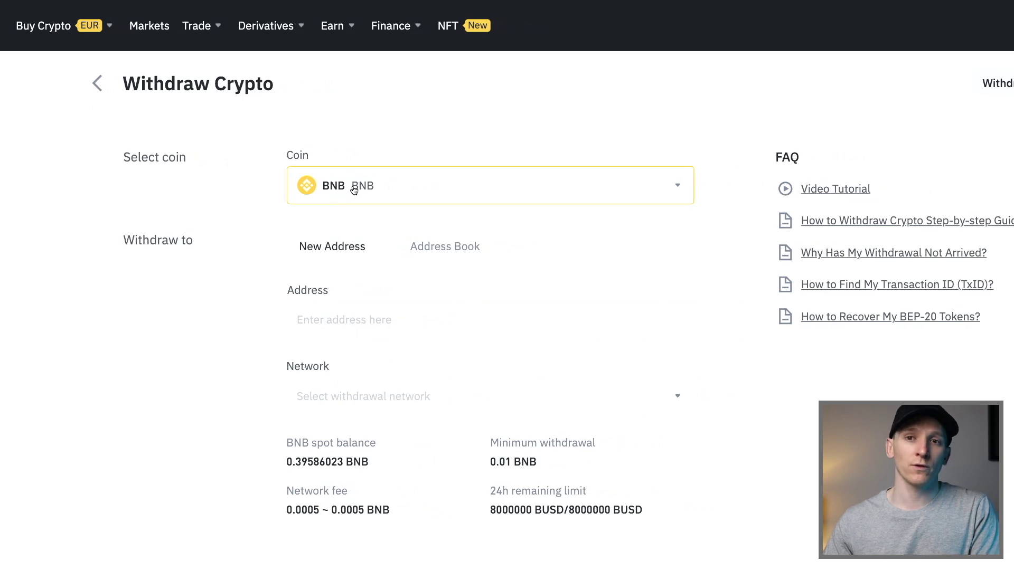
left_click(327, 318)
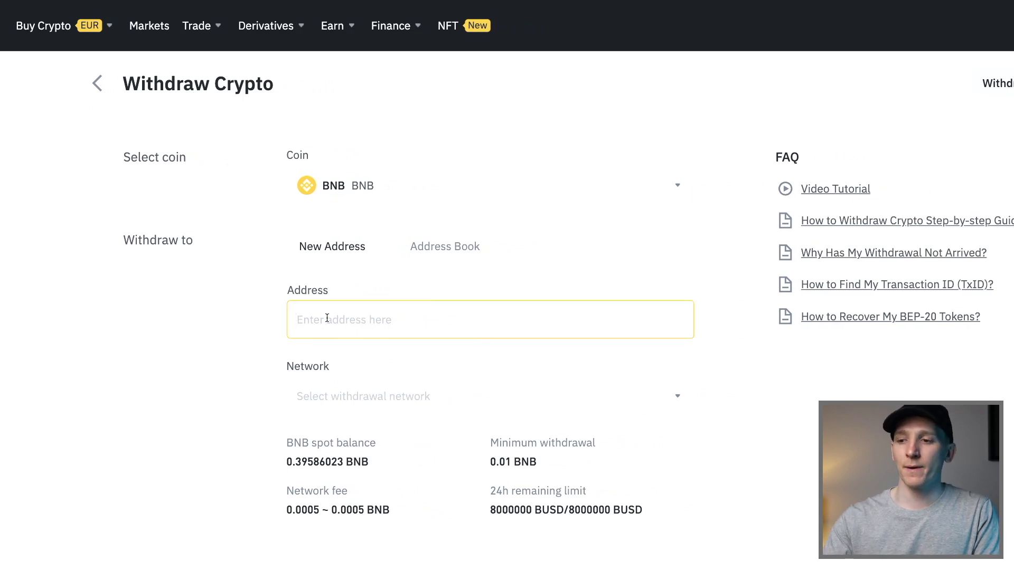
key("ctrl+v")
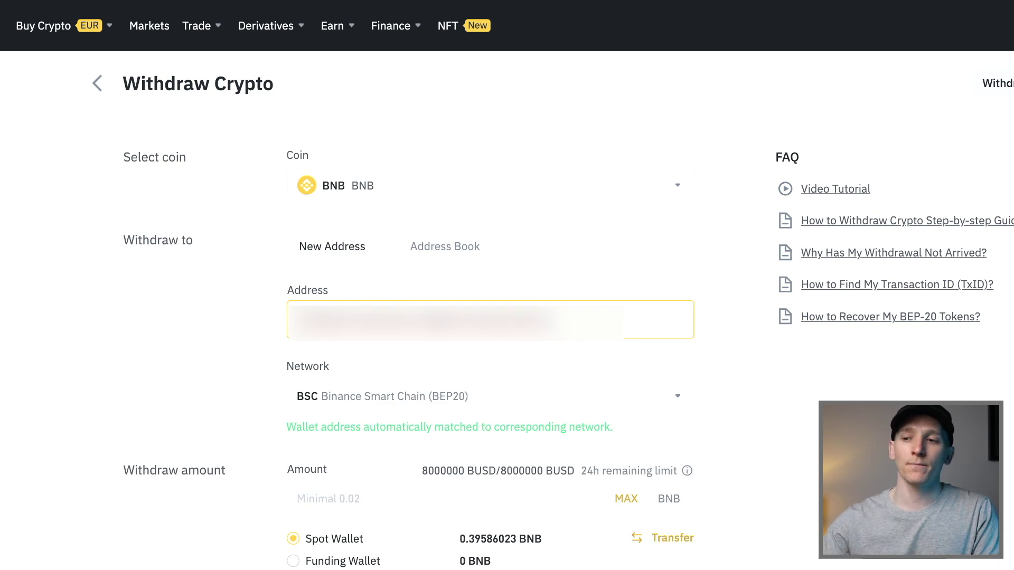
Step: Choose BSC Binance Smart Chain (BEP20) as the withdrawal network, confirm that the address supports it, and activate the withdrawal amount
left_click(402, 401)
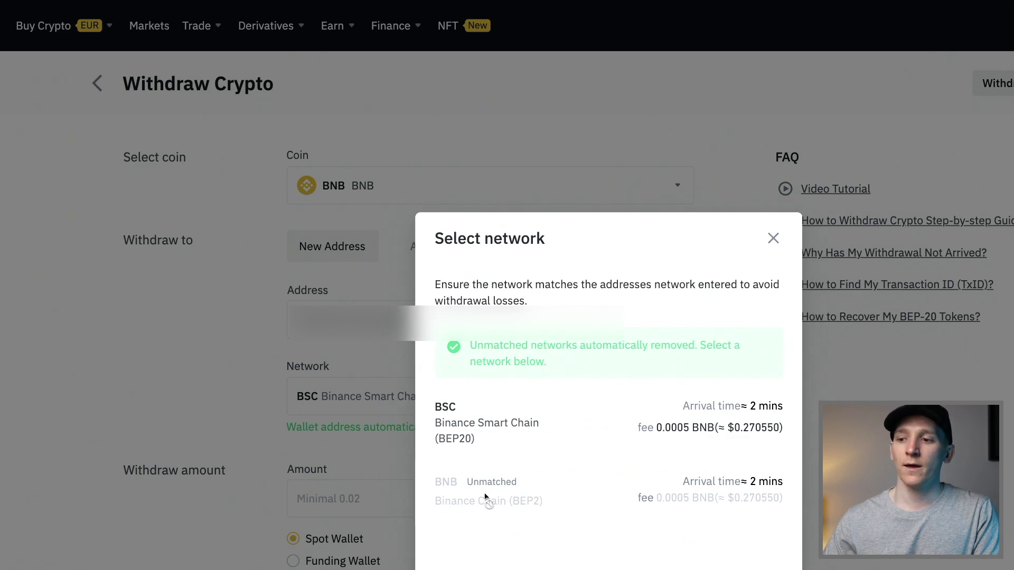
left_click(490, 422)
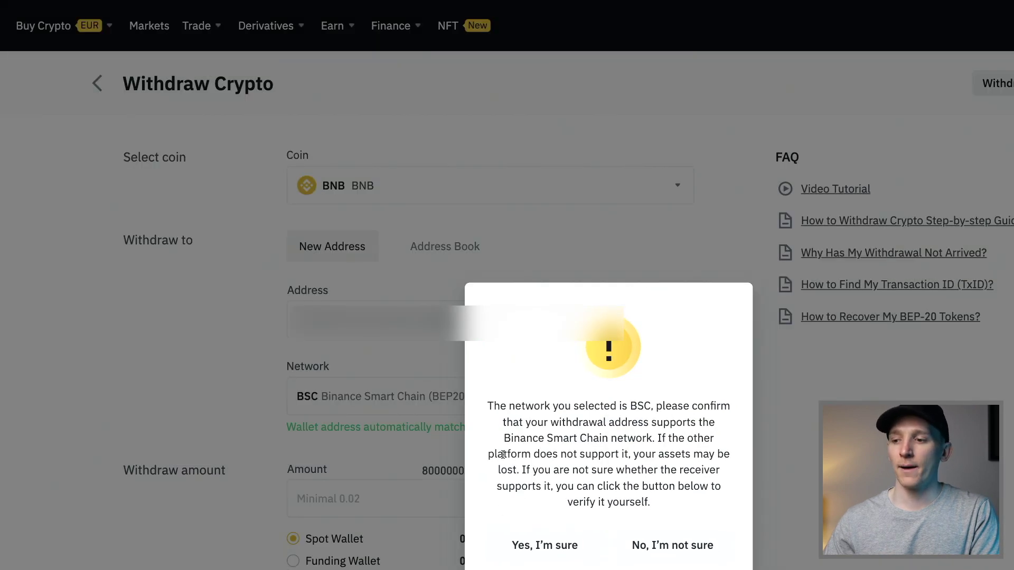
left_click(538, 549)
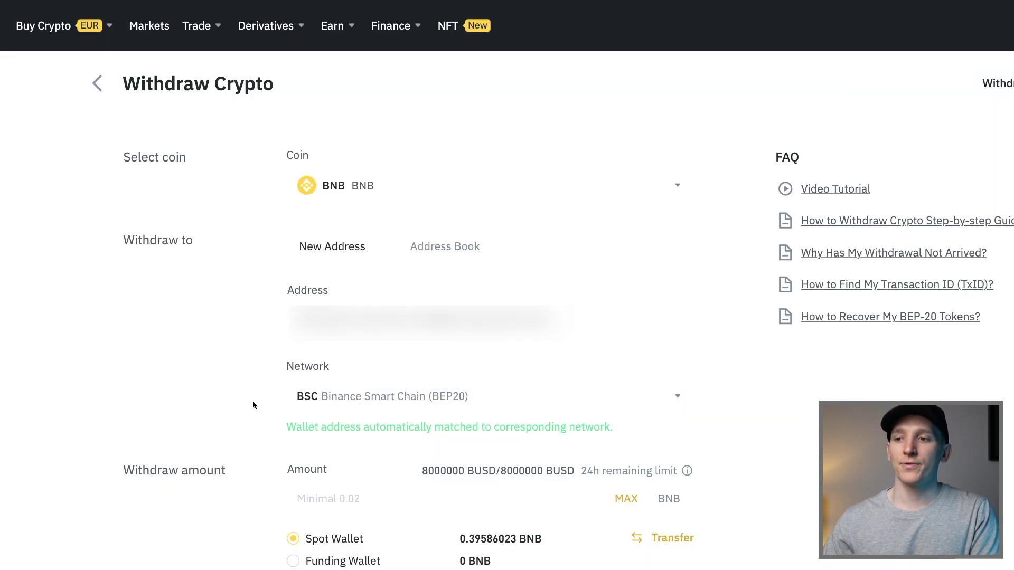
left_click(351, 493)
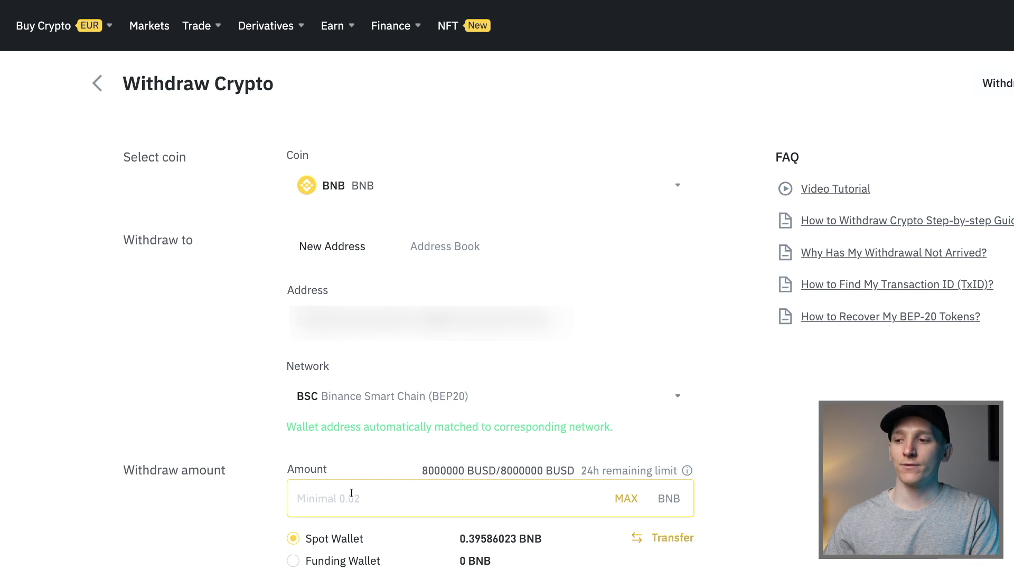
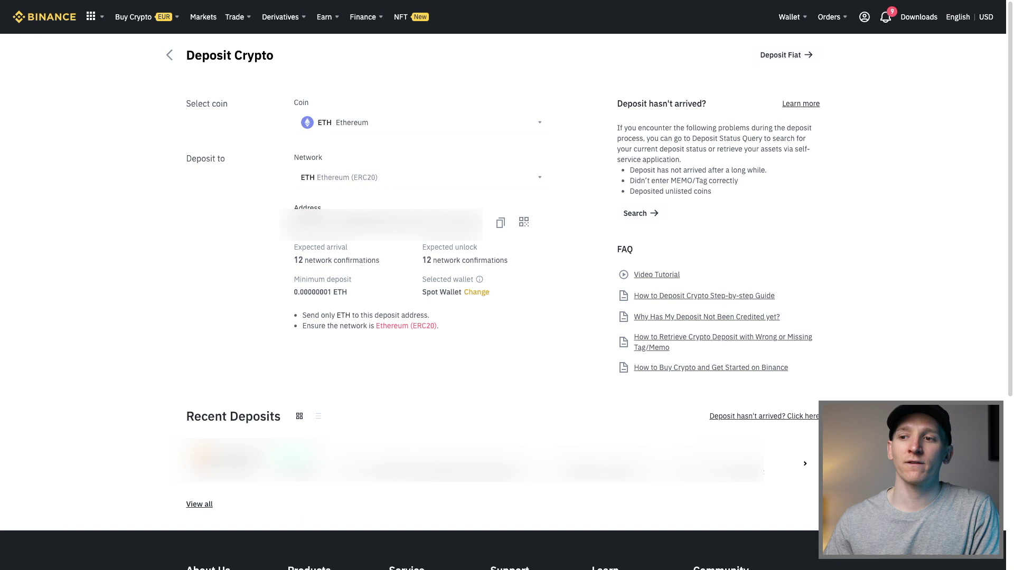
Step: Copy the Ethereum (ERC20) deposit address from Binance and enter it as the recipient of a new send in MetaMask
left_click(502, 225)
key("ctrl+Tab")
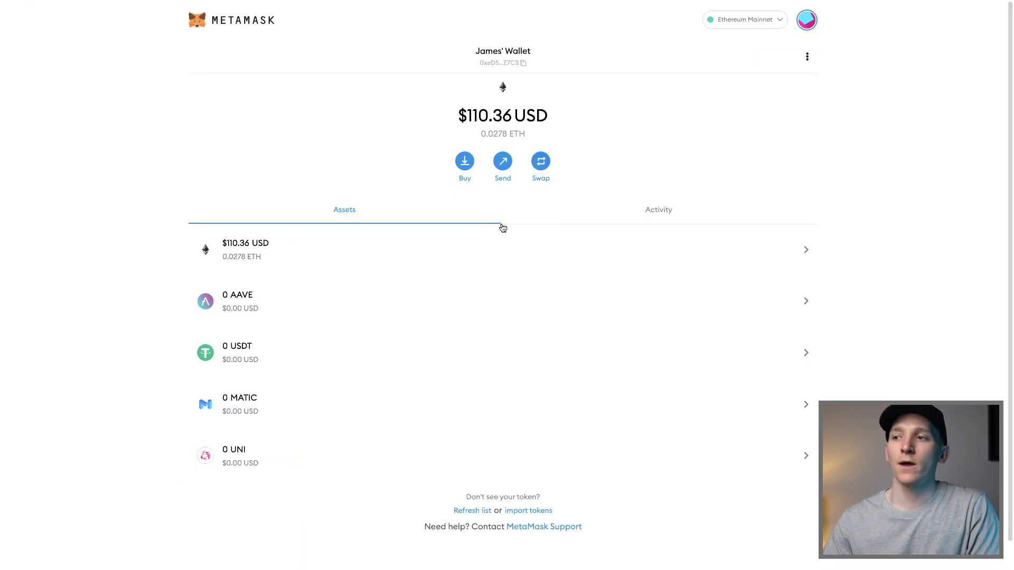
left_click(503, 163)
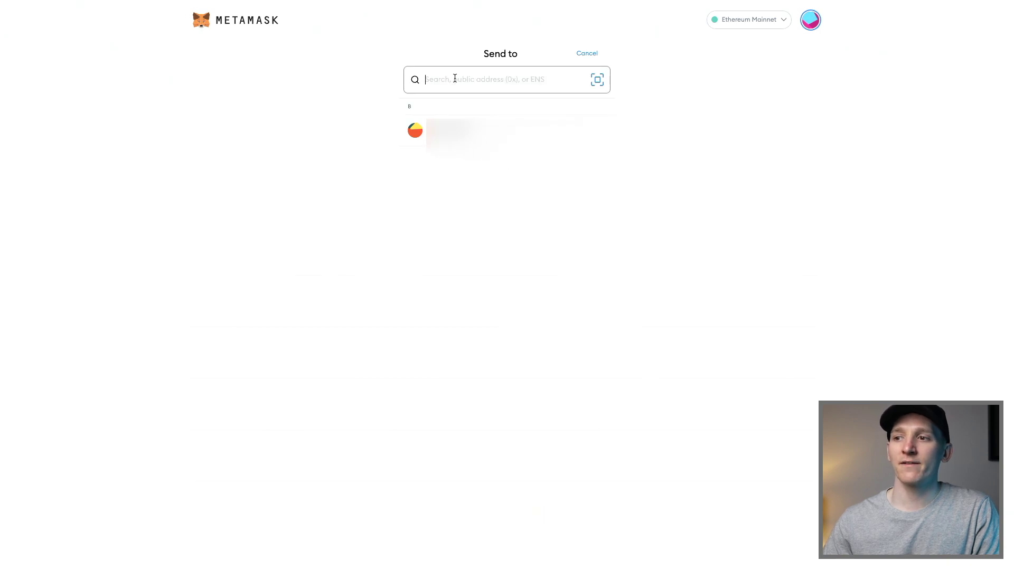
key("ctrl+v")
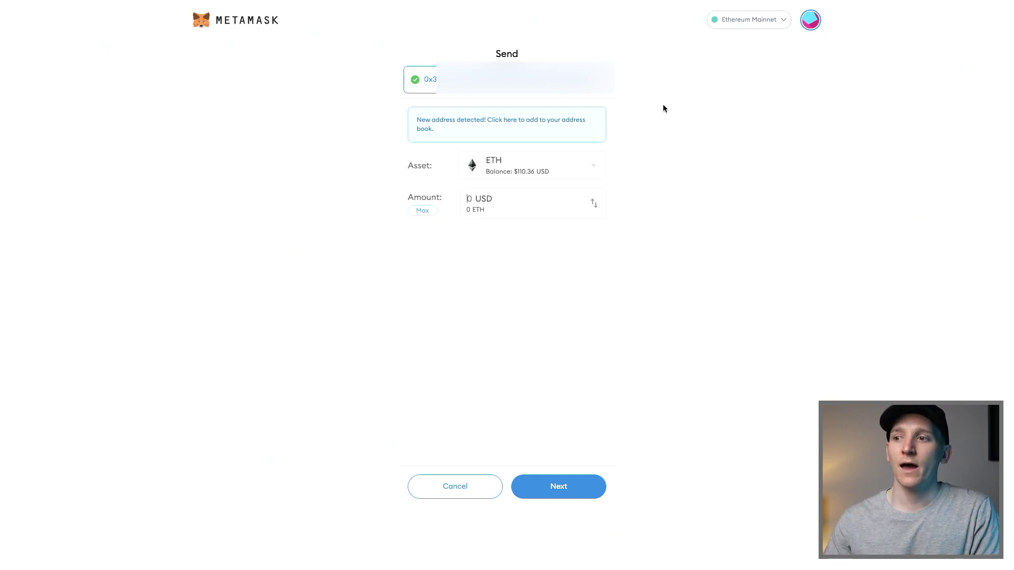
Step: Check the sendable assets, keep ETH, set the amount to 100 USD, and proceed to the transaction review
left_click(584, 168)
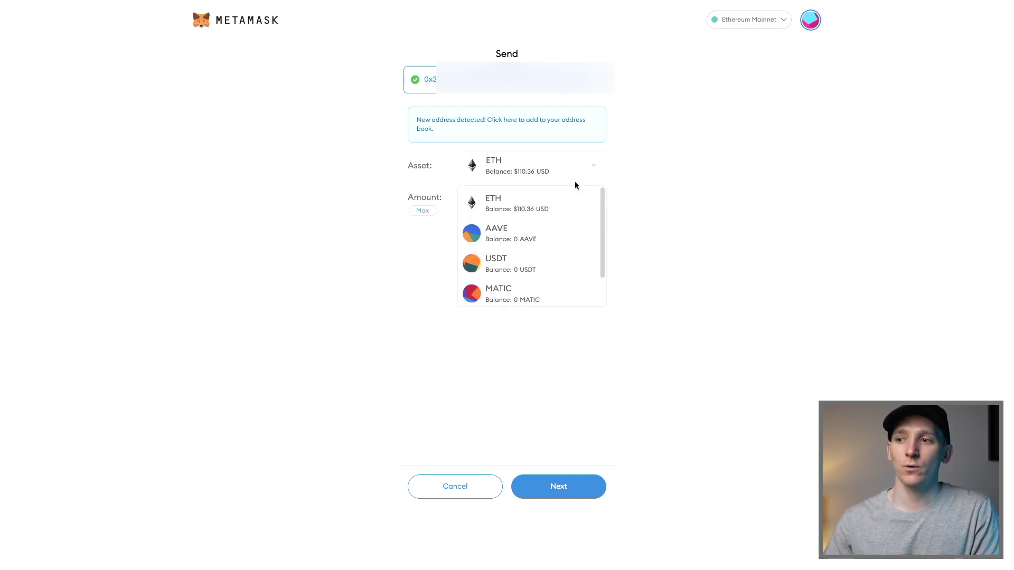
left_click(648, 142)
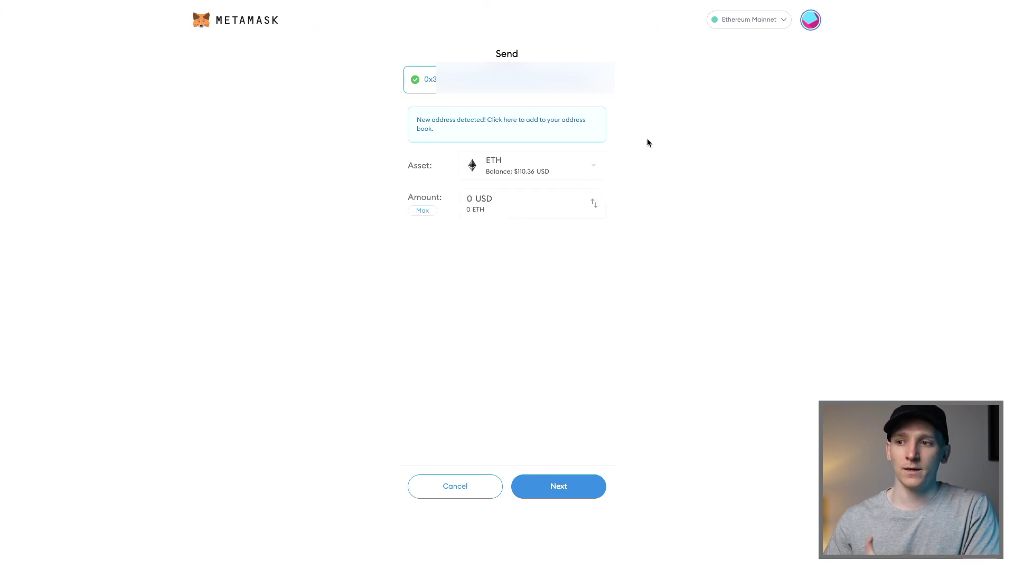
left_click(497, 200)
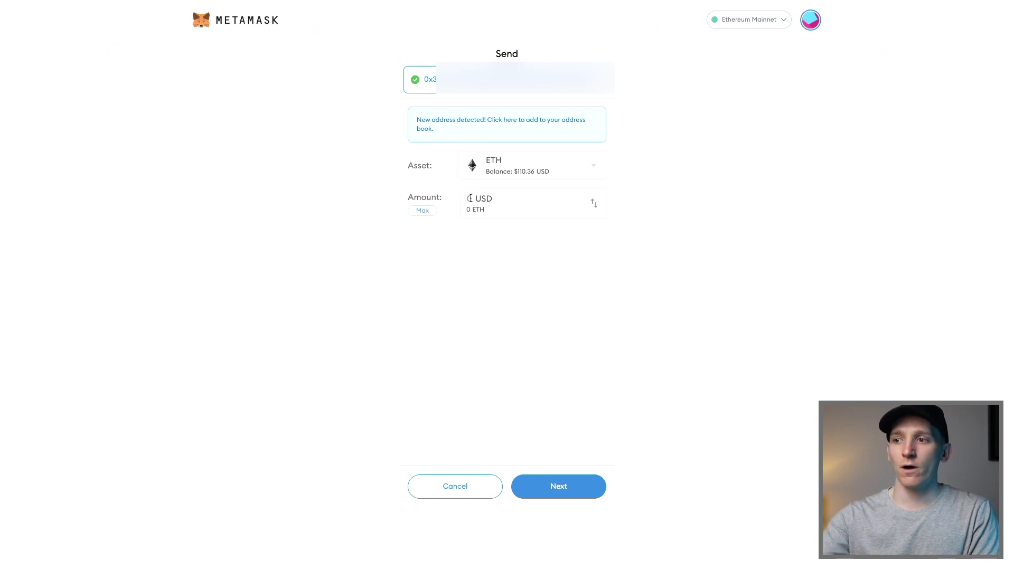
type("100")
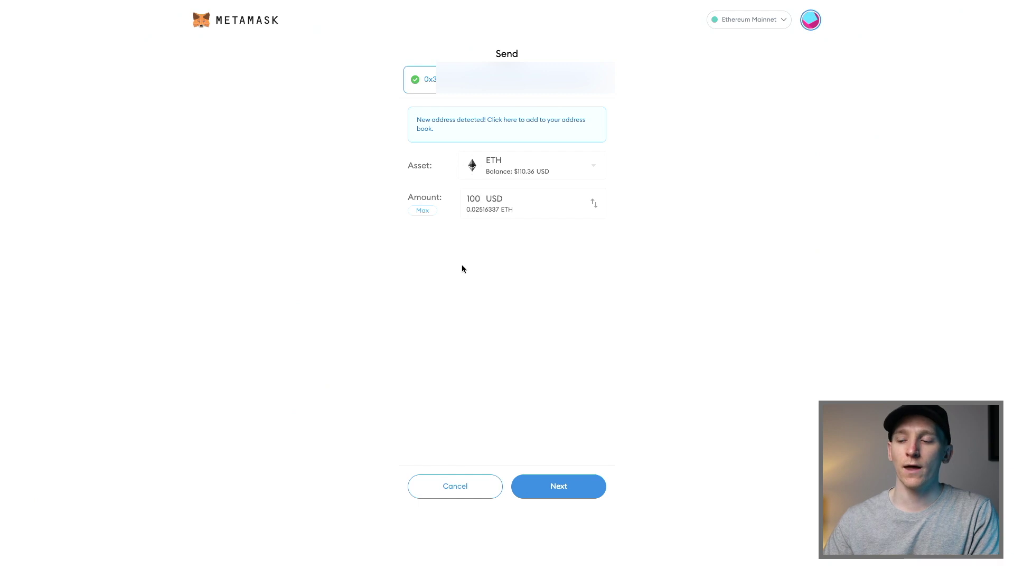
left_click(561, 487)
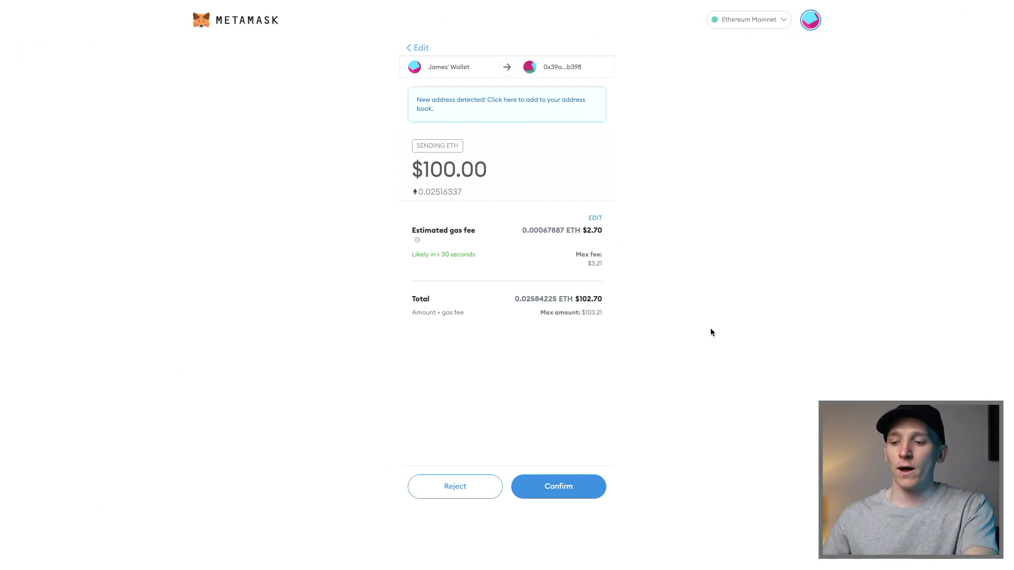
Step: Switch to ETH Gas Station and examine the recommended priority fees for fast, standard and safe low transfers
key("ctrl+Tab")
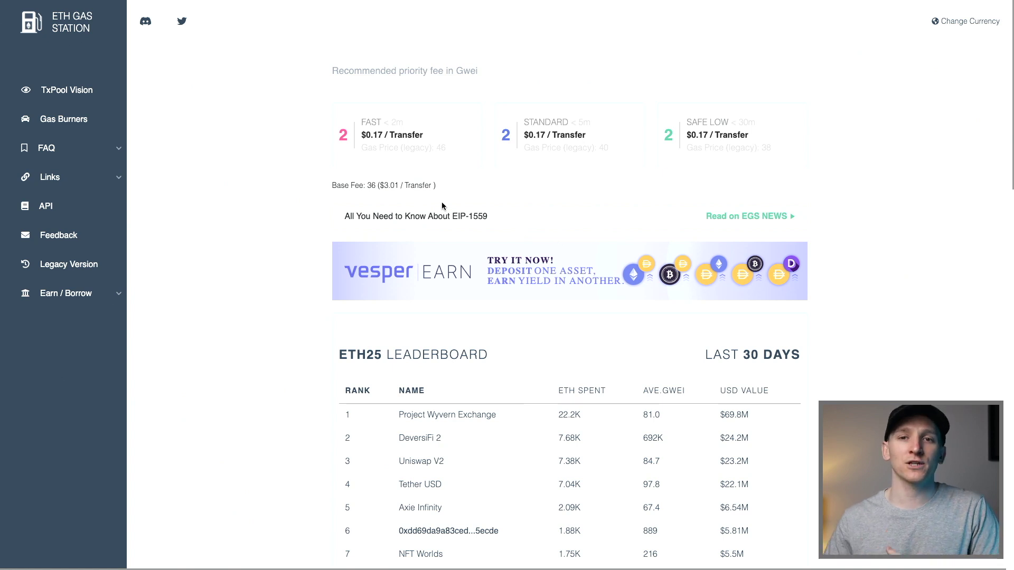
mouse_move(472, 148)
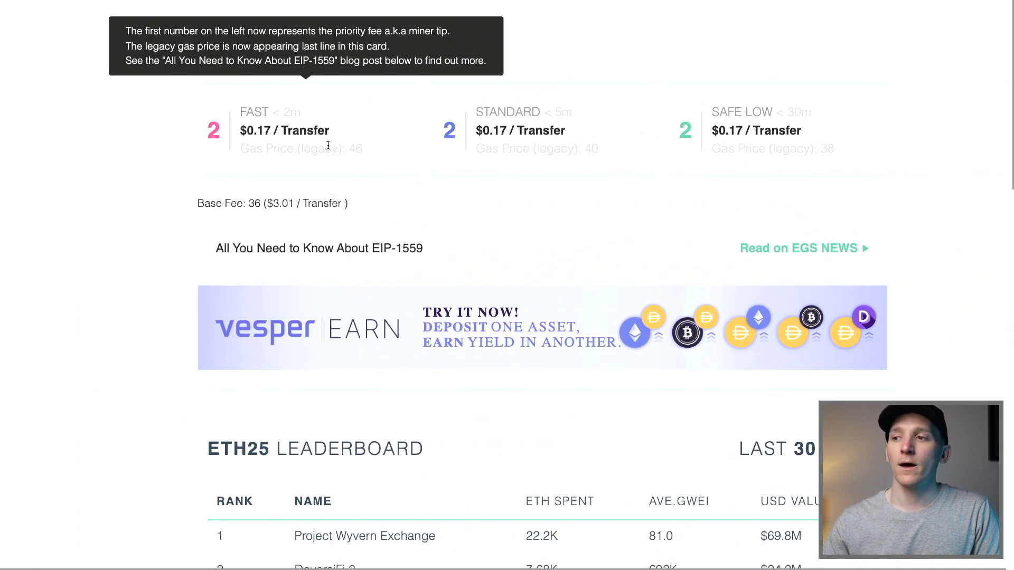
scroll(423, 128, "up", 1)
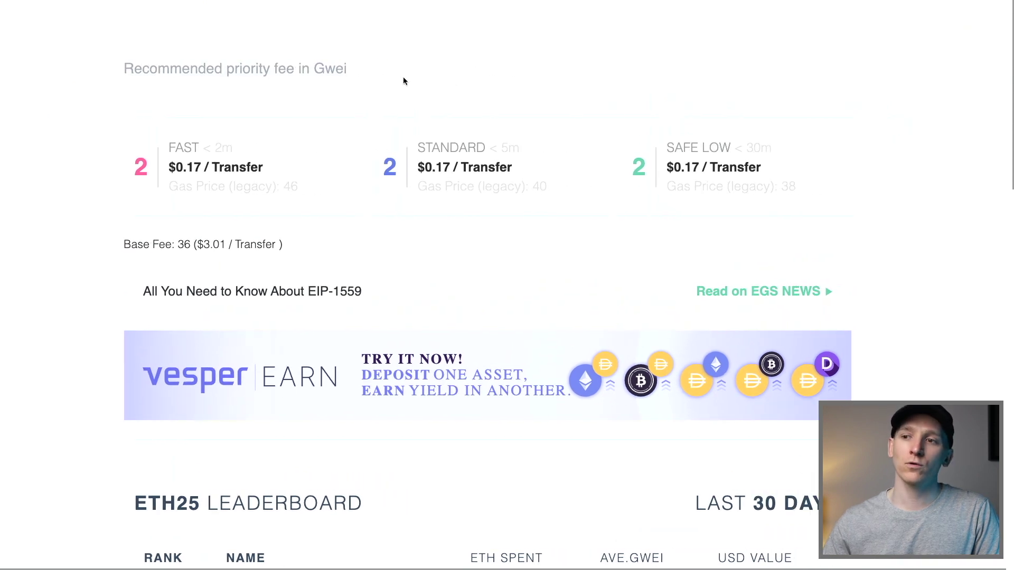
mouse_move(125, 122)
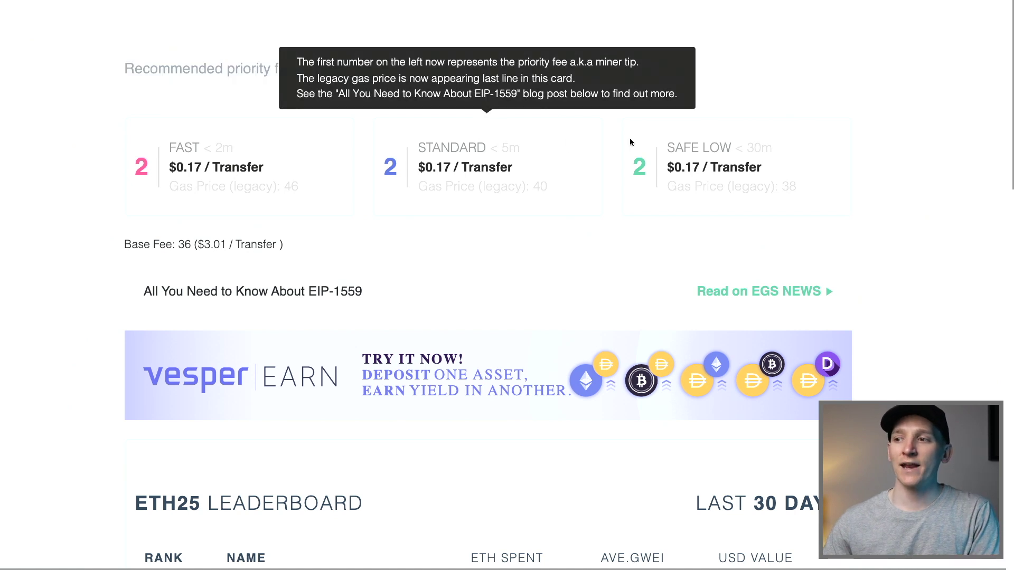
mouse_move(713, 144)
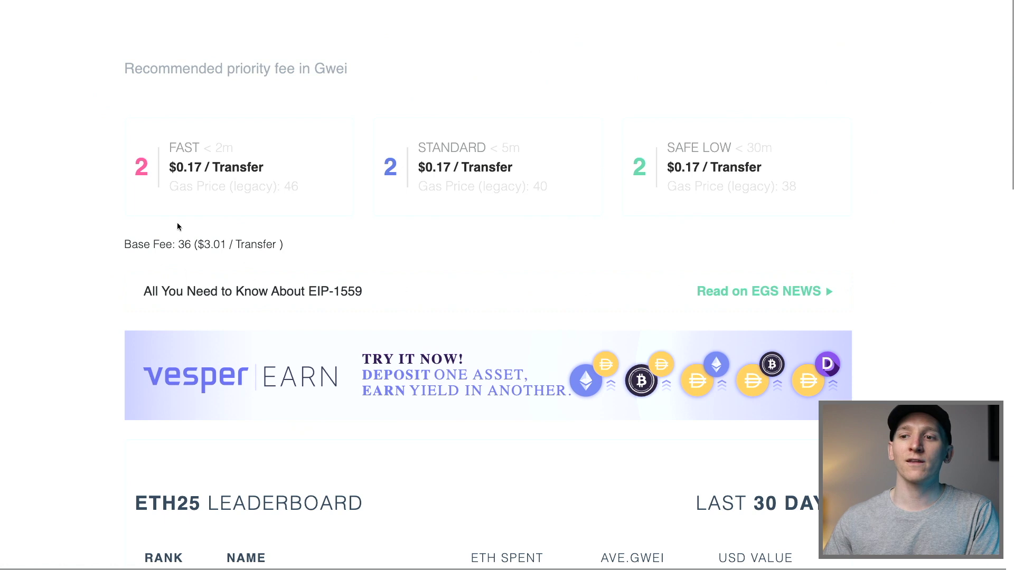
Step: Examine the base fee and its cost per transfer, highlighting the figures beneath the priority fee cards
left_click_drag(220, 246, 178, 246)
left_click(220, 246)
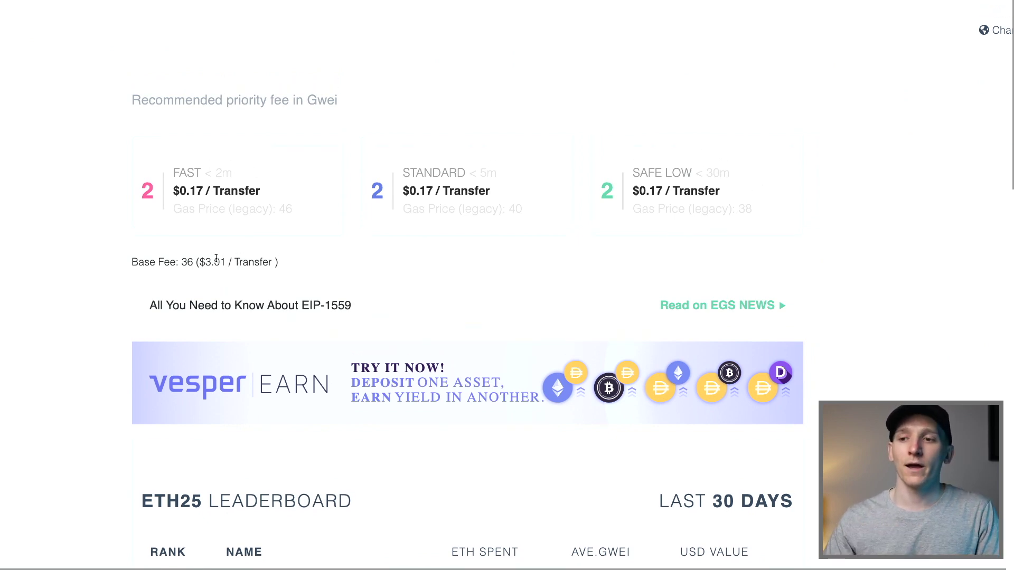
left_click_drag(225, 261, 183, 262)
left_click(214, 263)
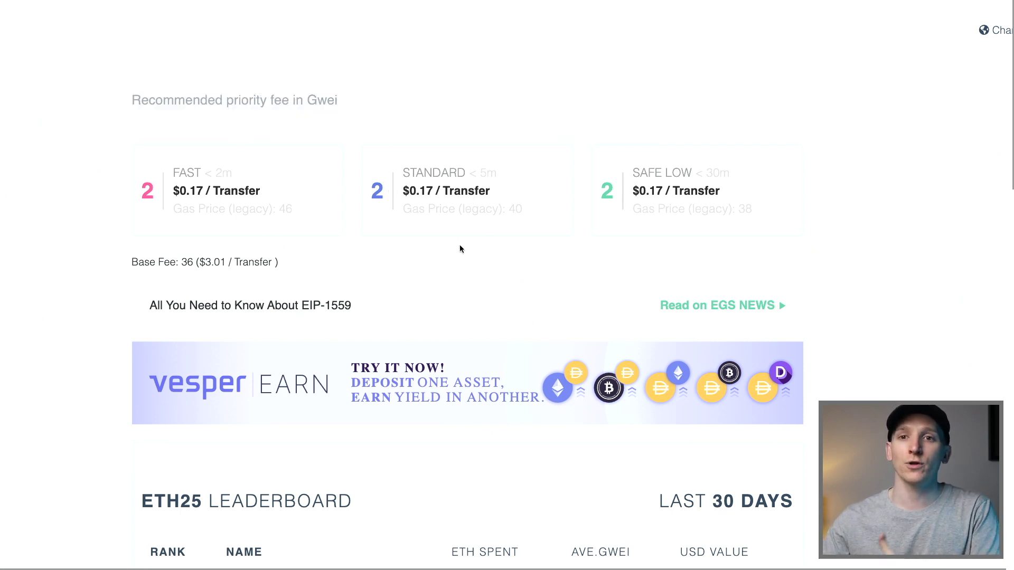
left_click_drag(161, 261, 166, 256)
double_click(187, 262)
left_click(217, 267)
mouse_move(252, 199)
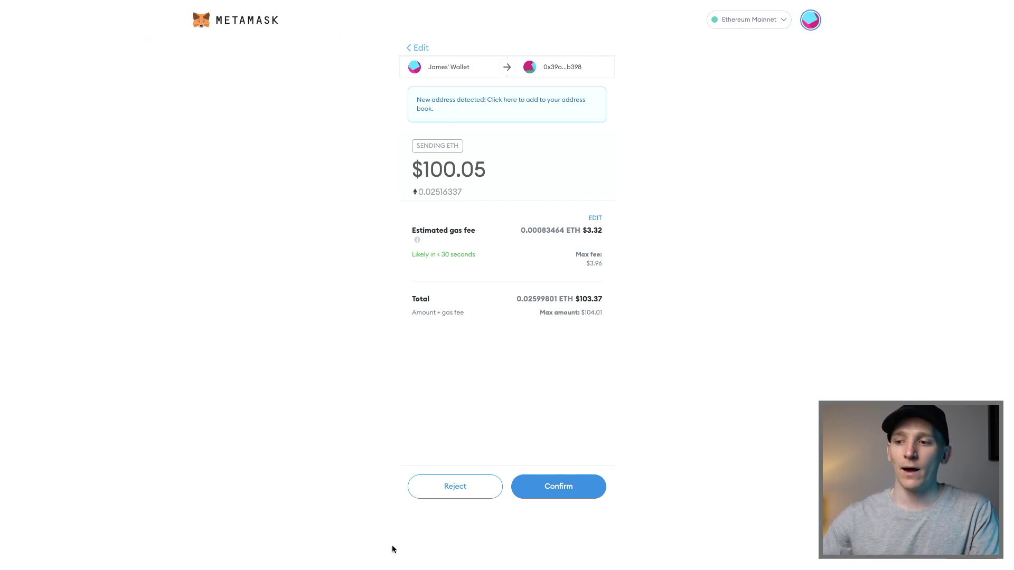
Step: Reject the pending ETH send in MetaMask and check the wallet's BNB balance on Smart Chain
left_click(439, 492)
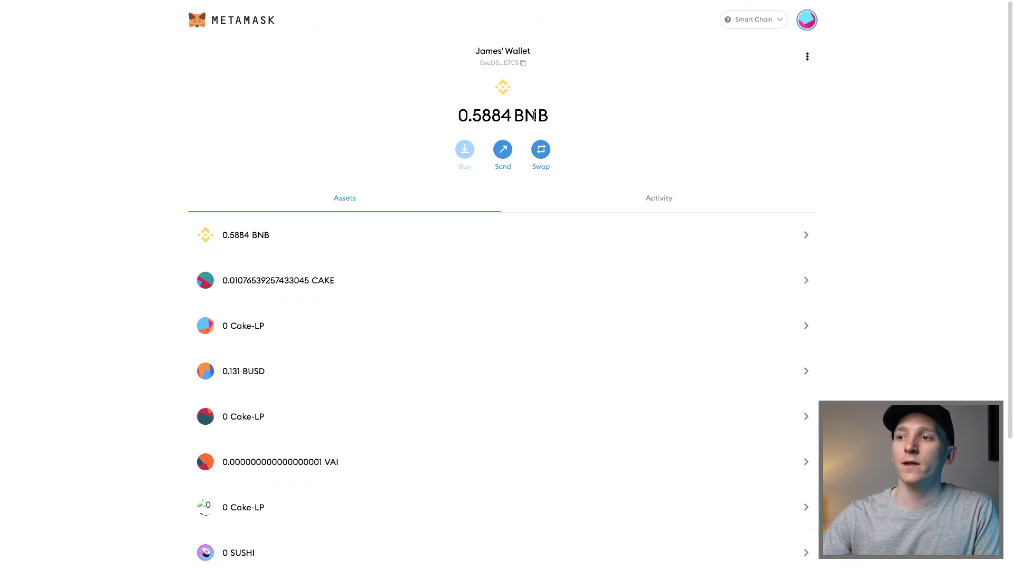
left_click_drag(501, 115, 475, 120)
left_click(477, 119)
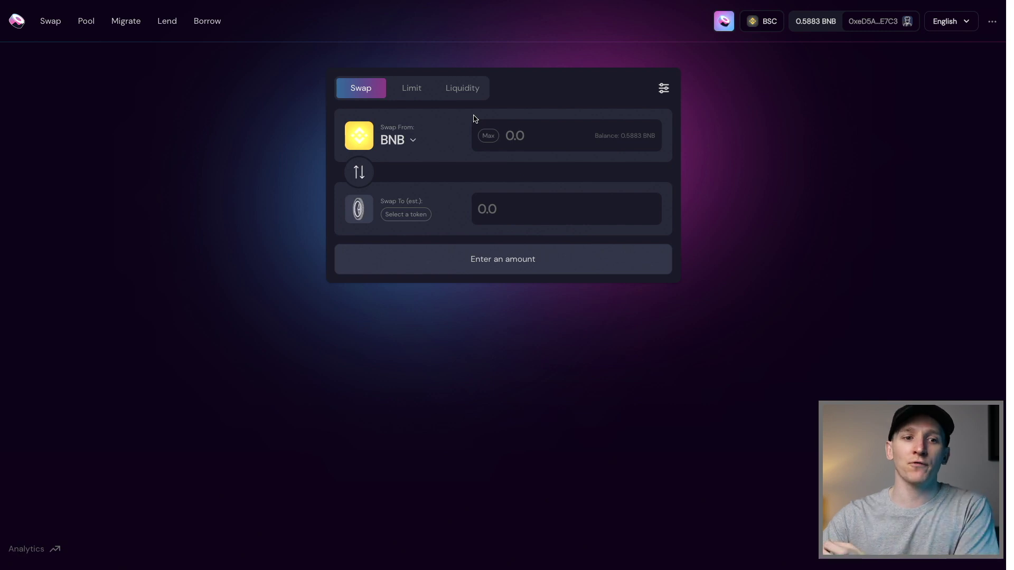
Step: Switch SushiSwap's network to Ethereum, approve the change in MetaMask, and decline PancakeSwap's request to return to Smart Chain
left_click(766, 25)
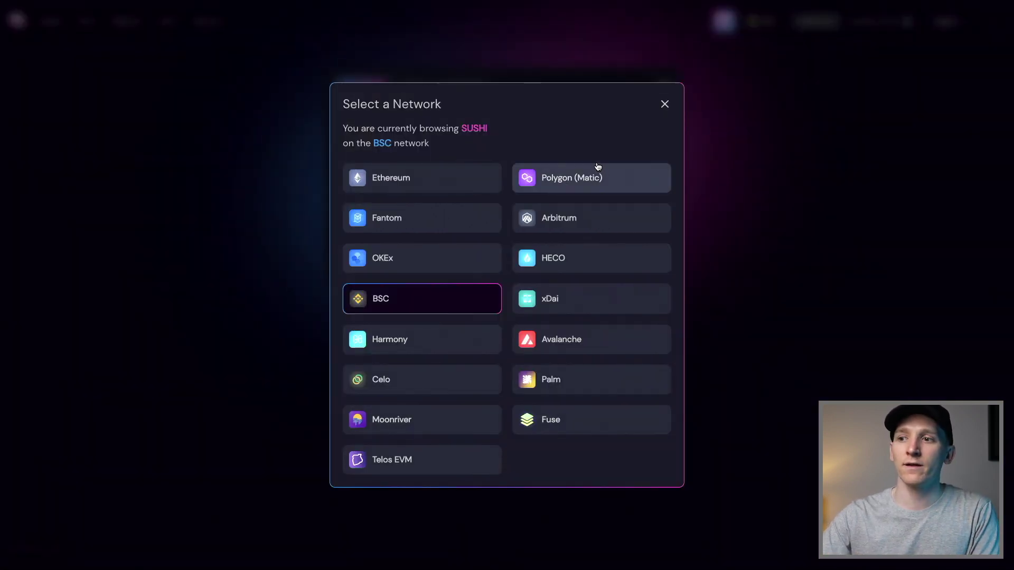
left_click(388, 178)
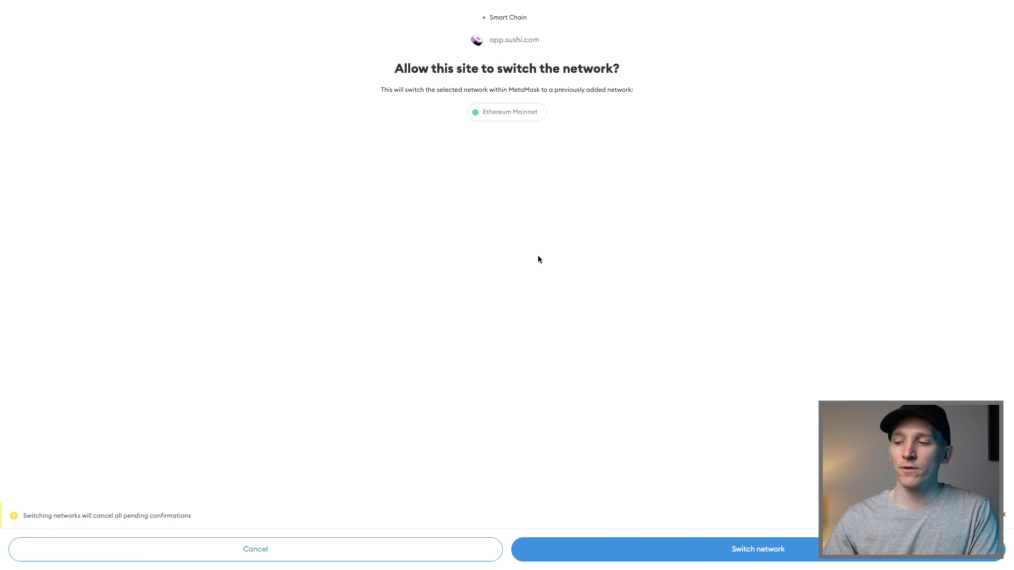
left_click(643, 548)
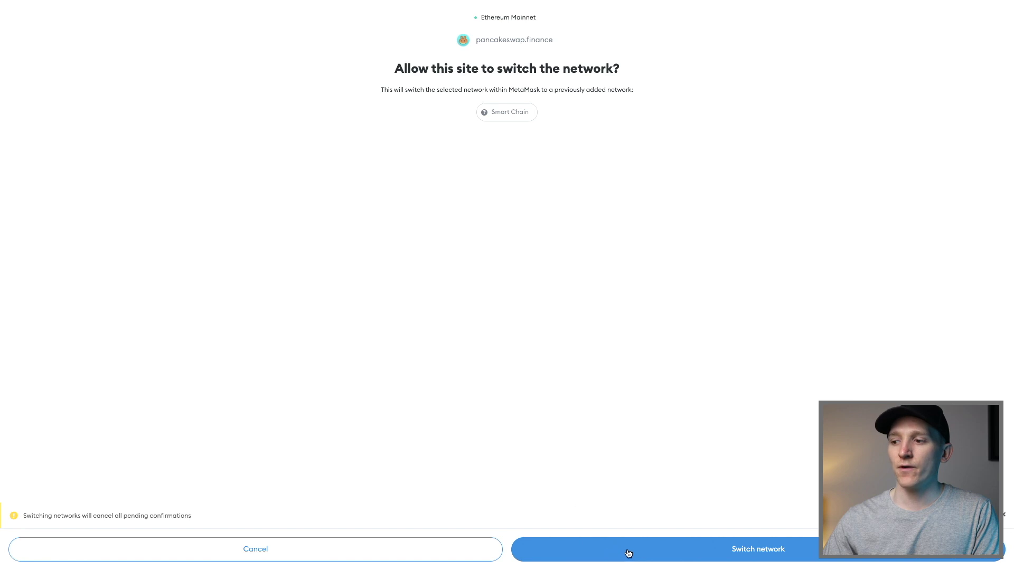
left_click(273, 548)
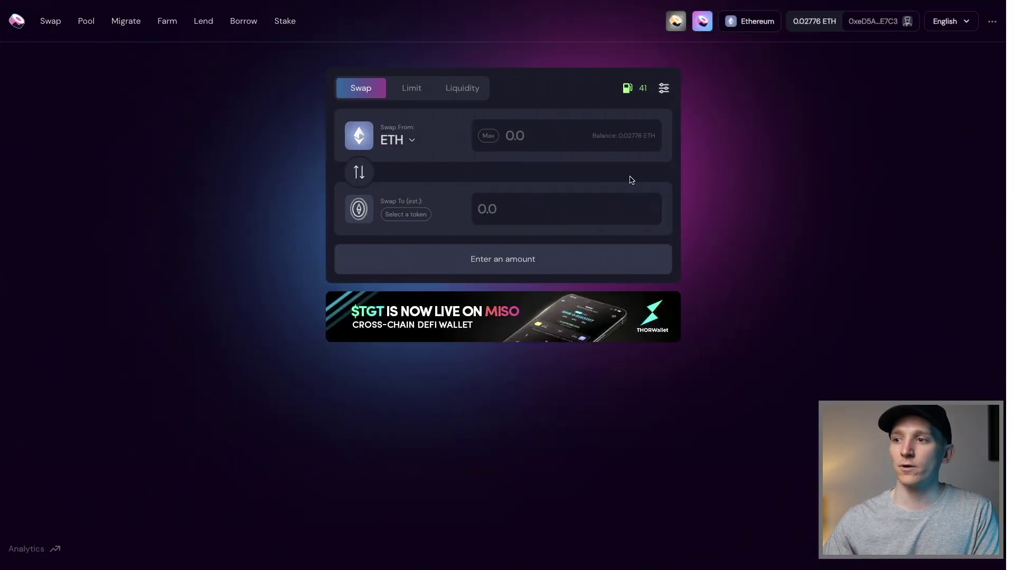
Step: Change SushiSwap's network back to BSC and approve the network switch in MetaMask
left_click(751, 22)
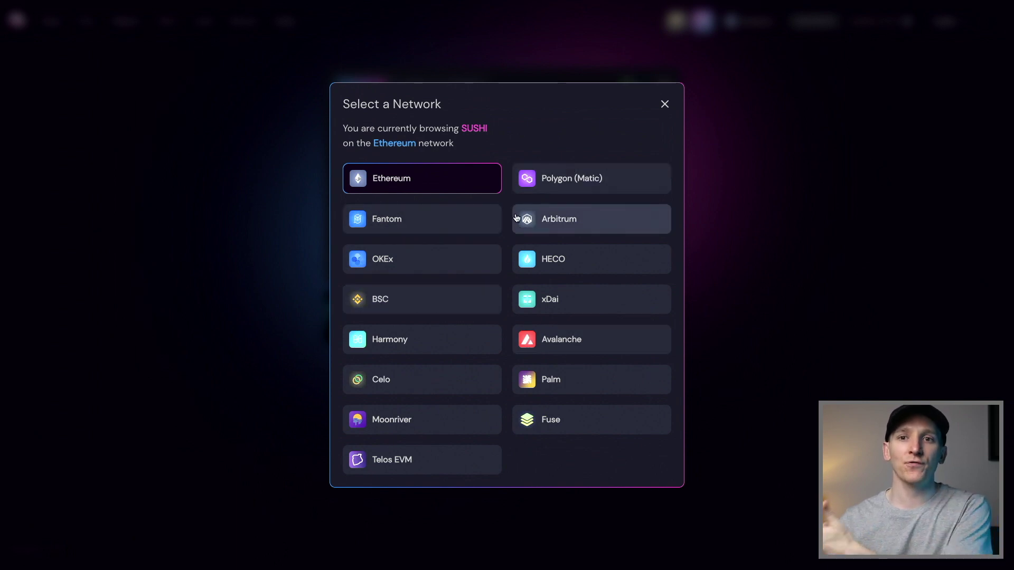
left_click(381, 301)
left_click(661, 556)
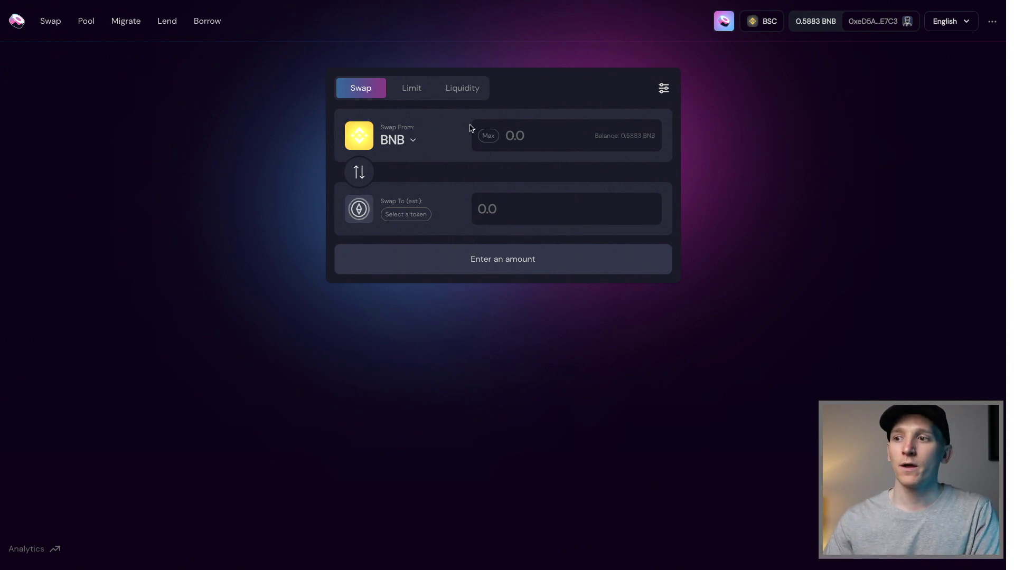
Step: Fill the SushiSwap swap with the maximum BNB amount and choose BUSD as the token to receive
left_click(488, 136)
mouse_move(488, 138)
left_mouse_down()
mouse_move(537, 136)
mouse_move(478, 135)
left_mouse_up()
left_click(506, 136)
left_click(502, 136)
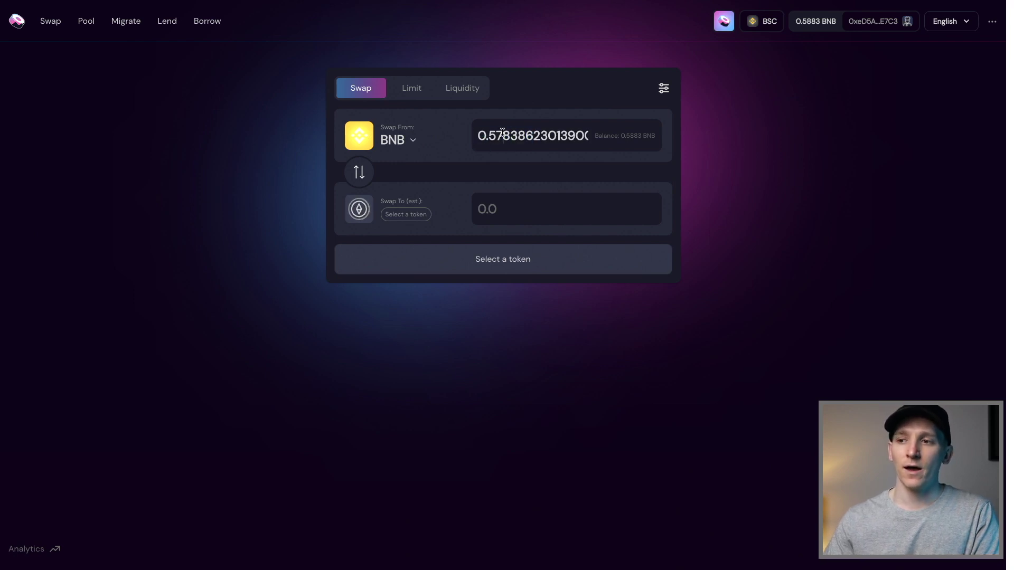
left_click(359, 171)
left_click(359, 170)
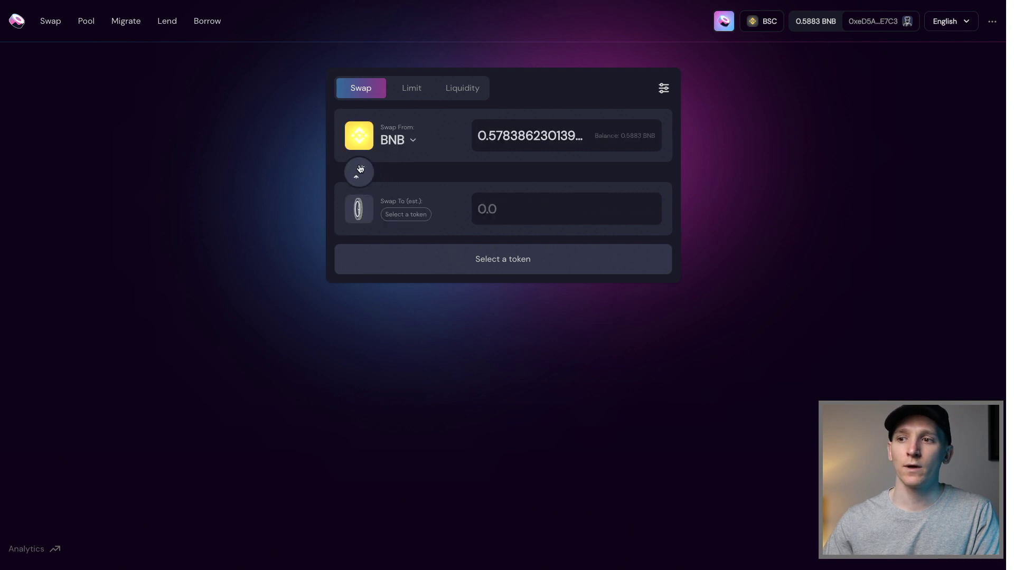
left_click(363, 212)
left_click(531, 178)
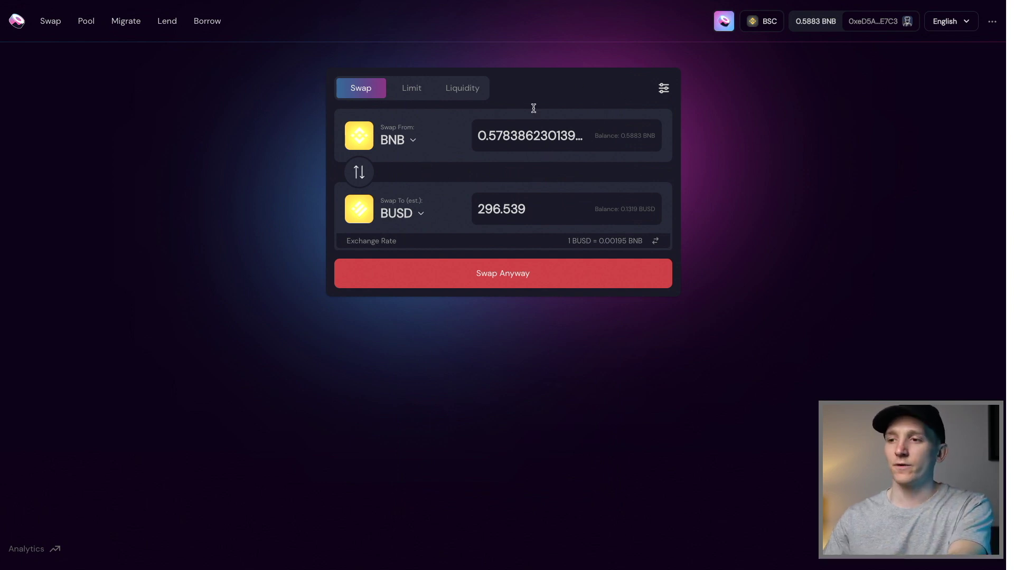
Step: Switch to PancakeSwap, open its exchange, and set the amount of BNB to swap to 0.2
key("ctrl+Tab")
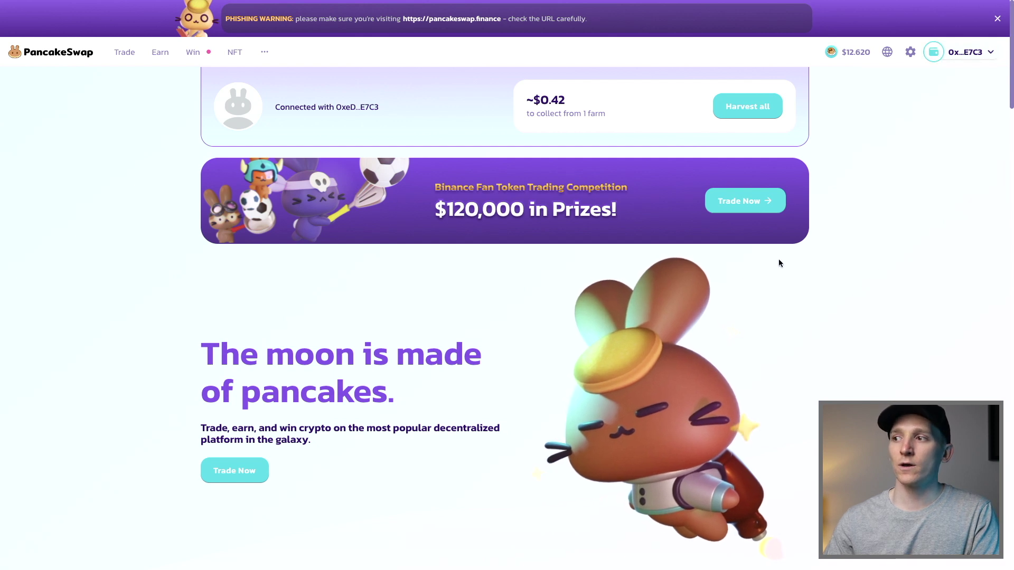
mouse_move(957, 55)
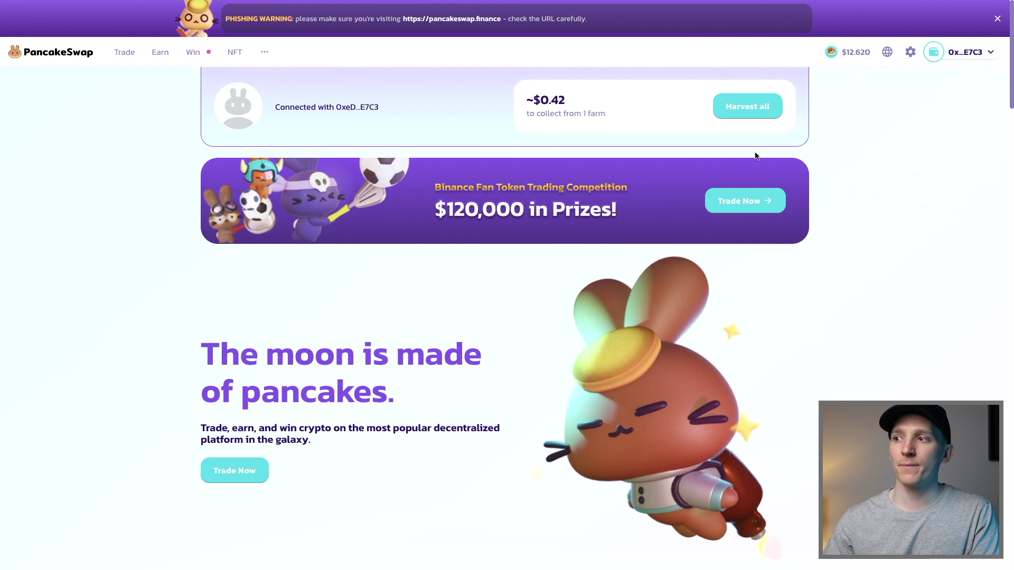
left_click(125, 53)
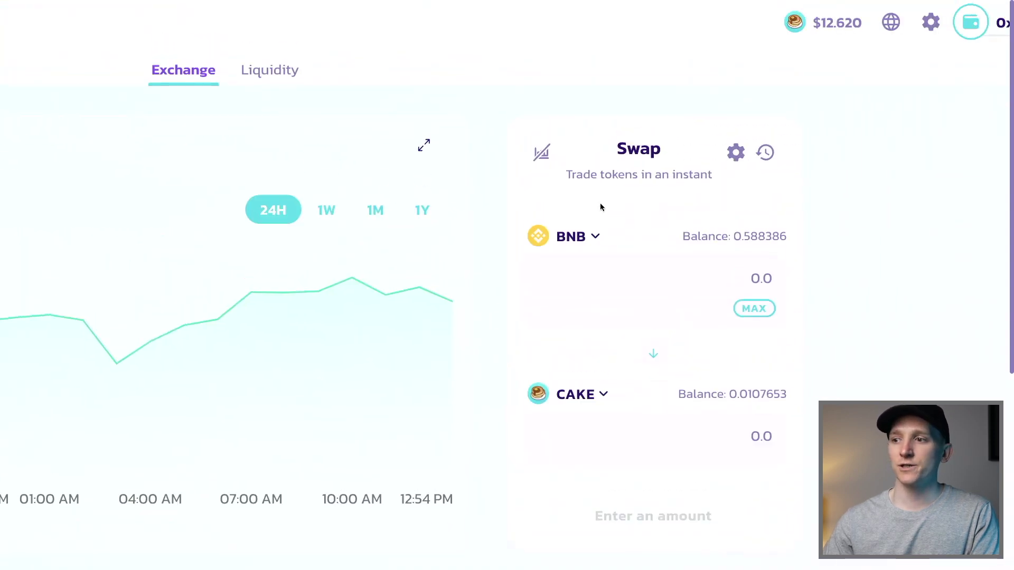
scroll(600, 207, "down", 1)
left_click(754, 247)
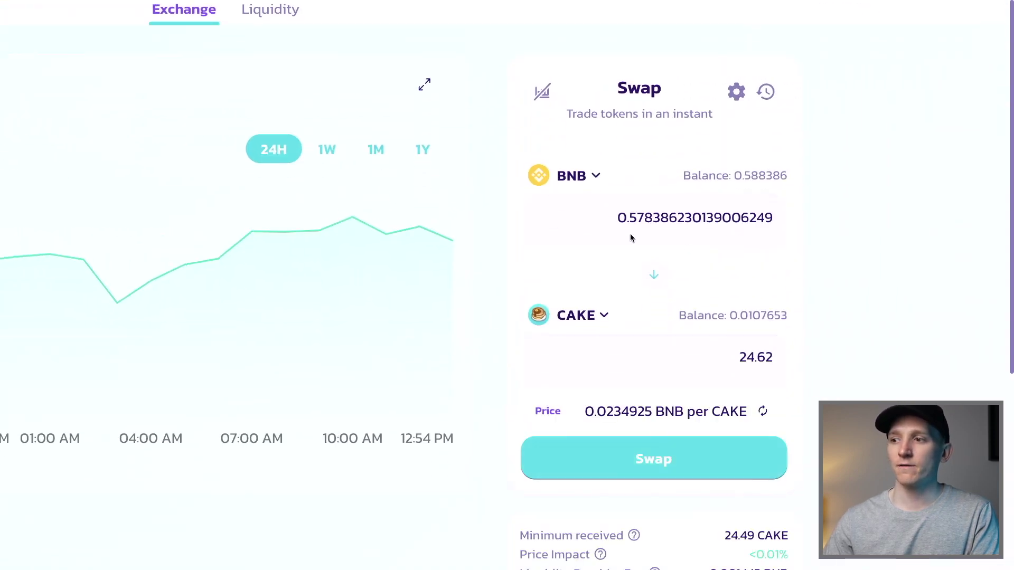
left_click_drag(630, 221, 912, 217)
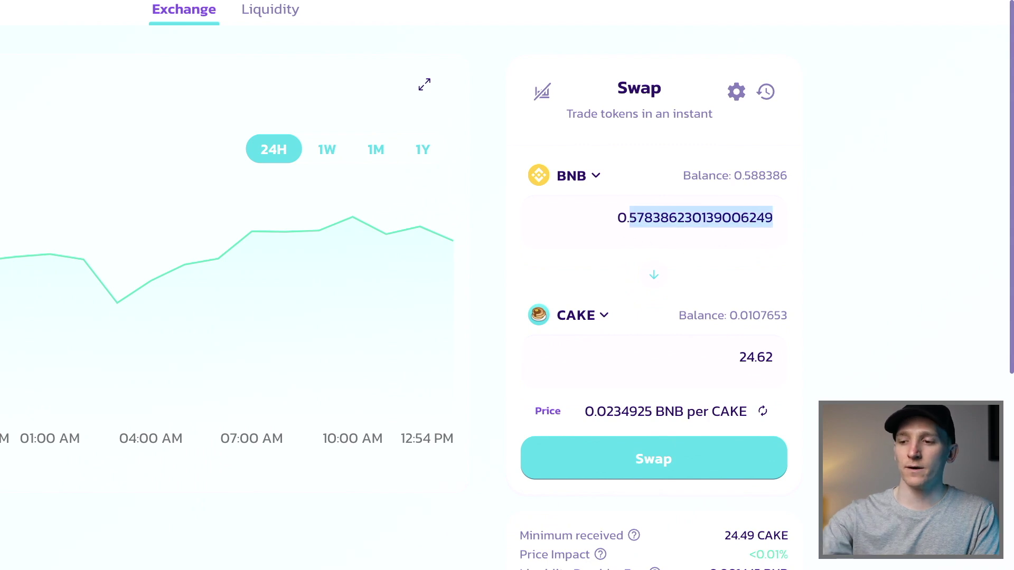
type("2")
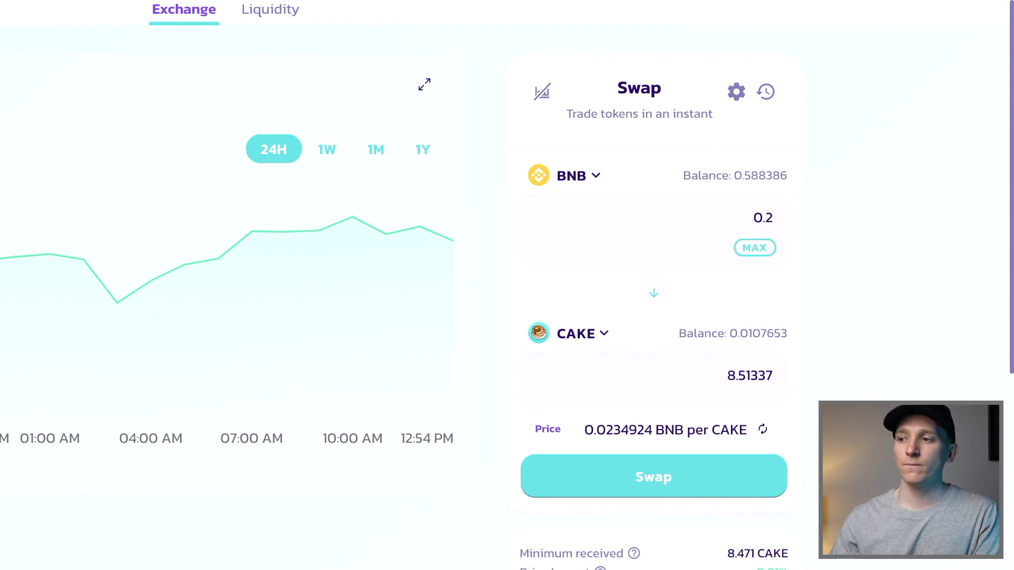
Step: Search the token list for busd and set BUSD as the token to receive in the swap
scroll(876, 235, "down", 1)
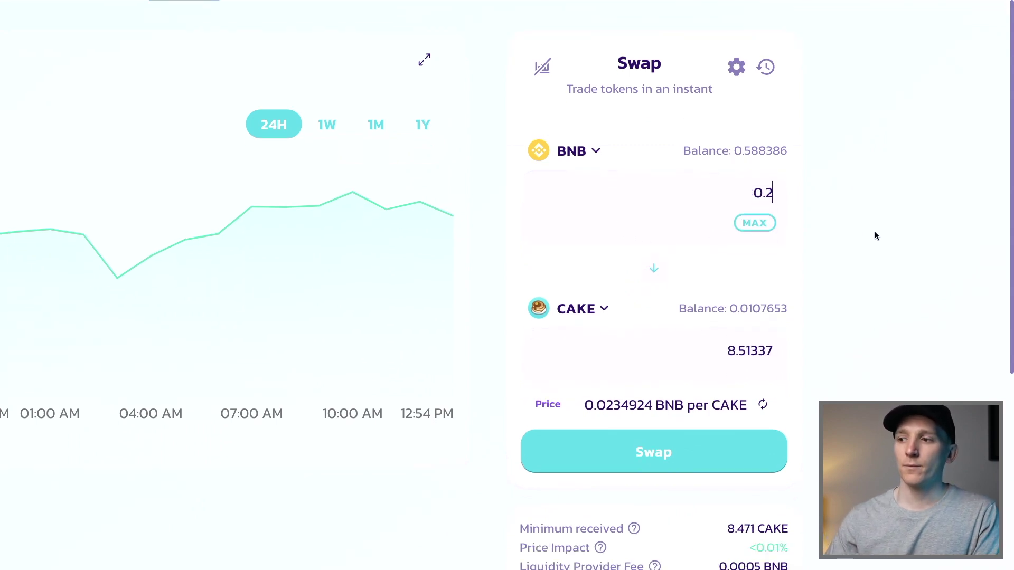
left_click(578, 308)
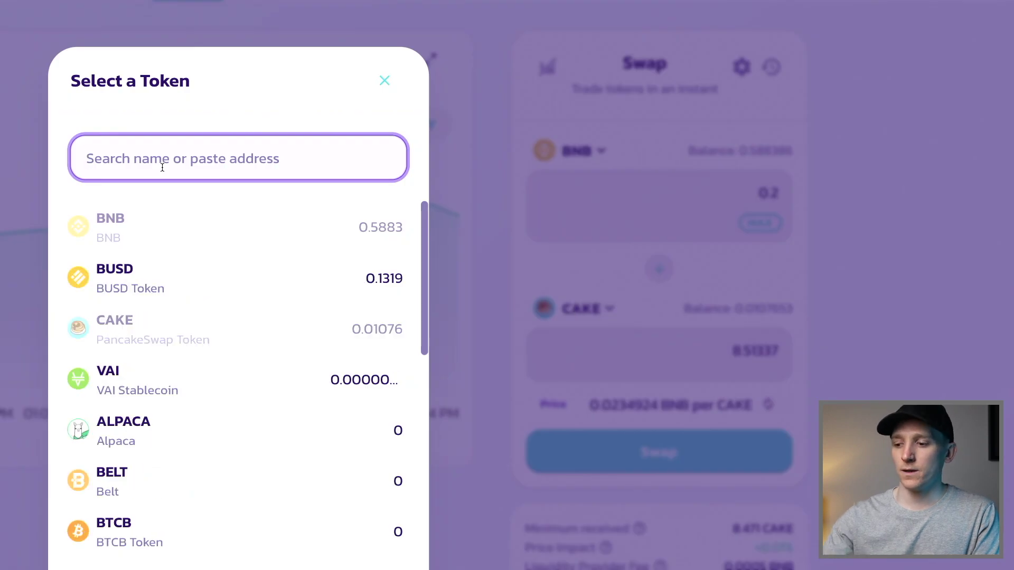
type("busd")
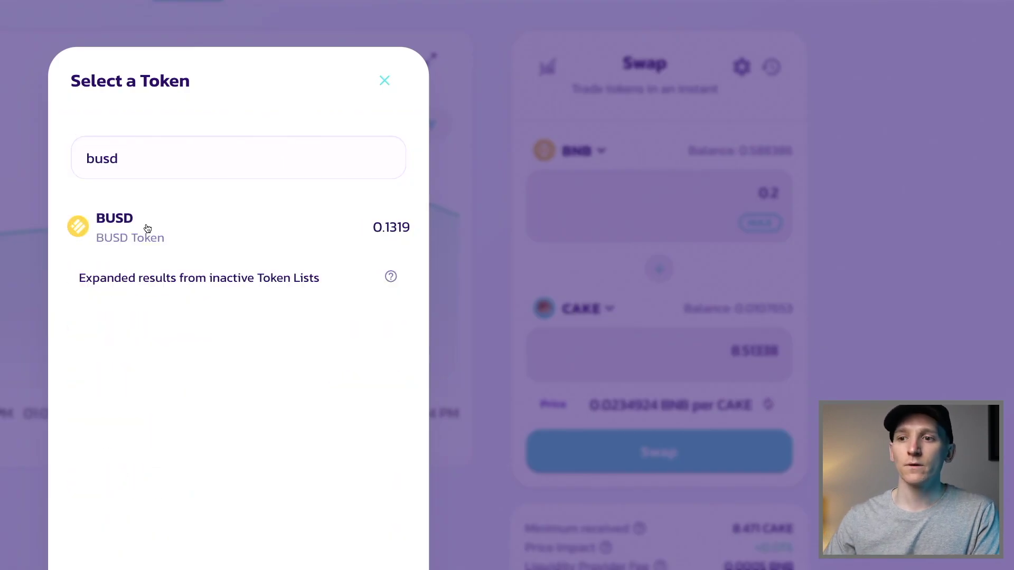
left_click(147, 227)
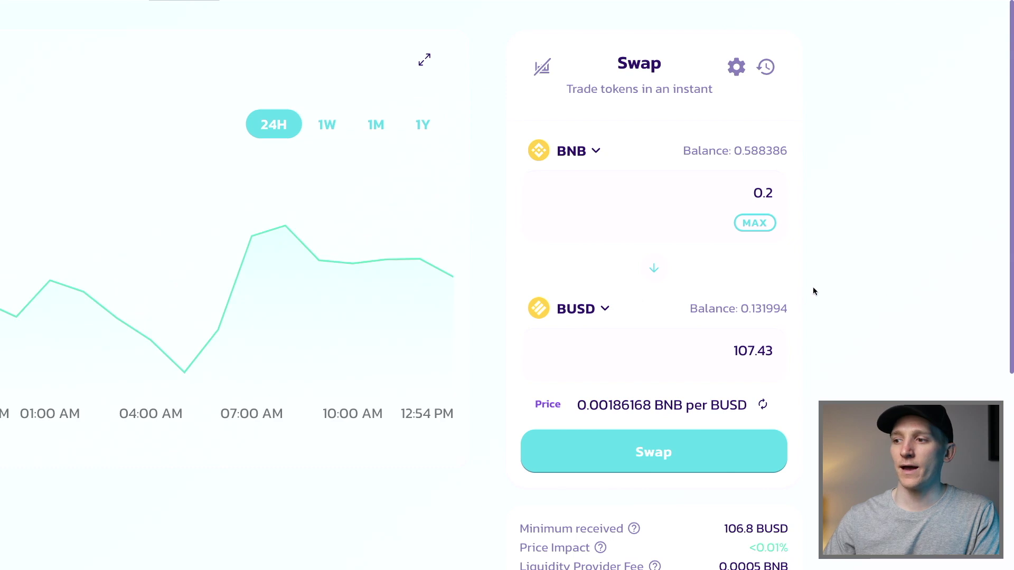
scroll(838, 237, "down", 1)
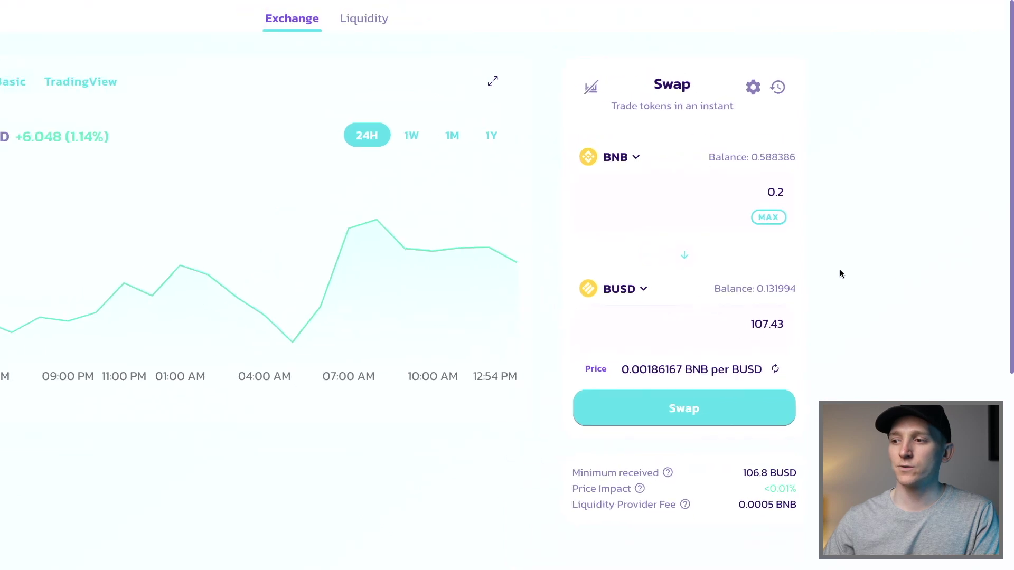
Step: Submit the BNB to BUSD swap, accept the updated price, confirm the transaction in MetaMask, and close the submission notice
left_click(683, 410)
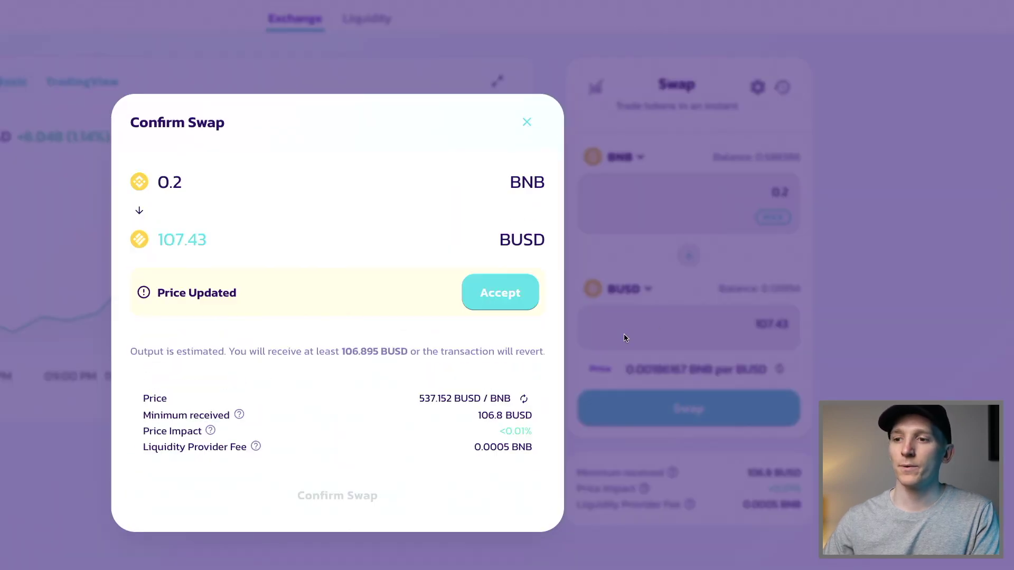
left_click(514, 297)
left_click(319, 456)
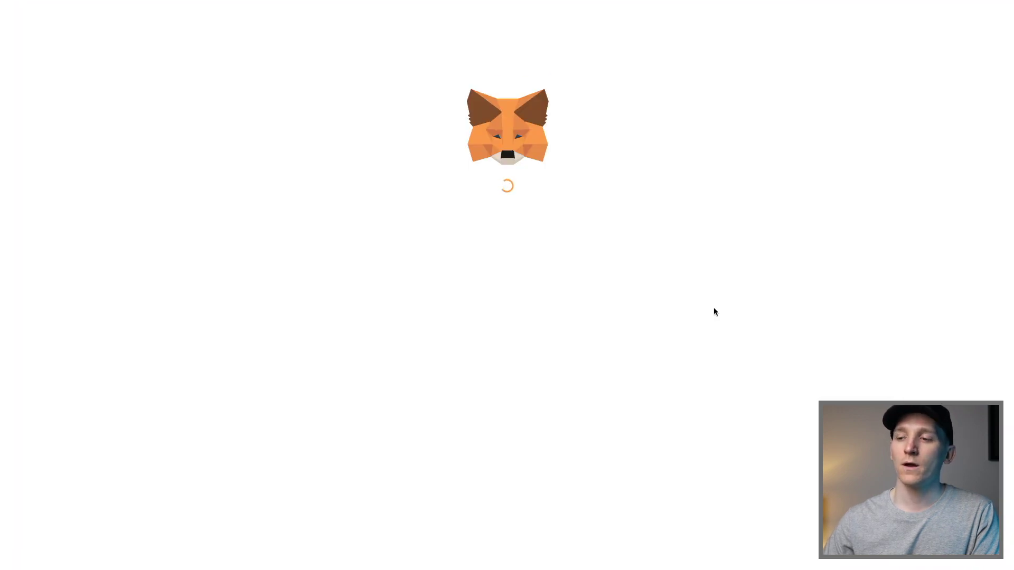
left_click(571, 448)
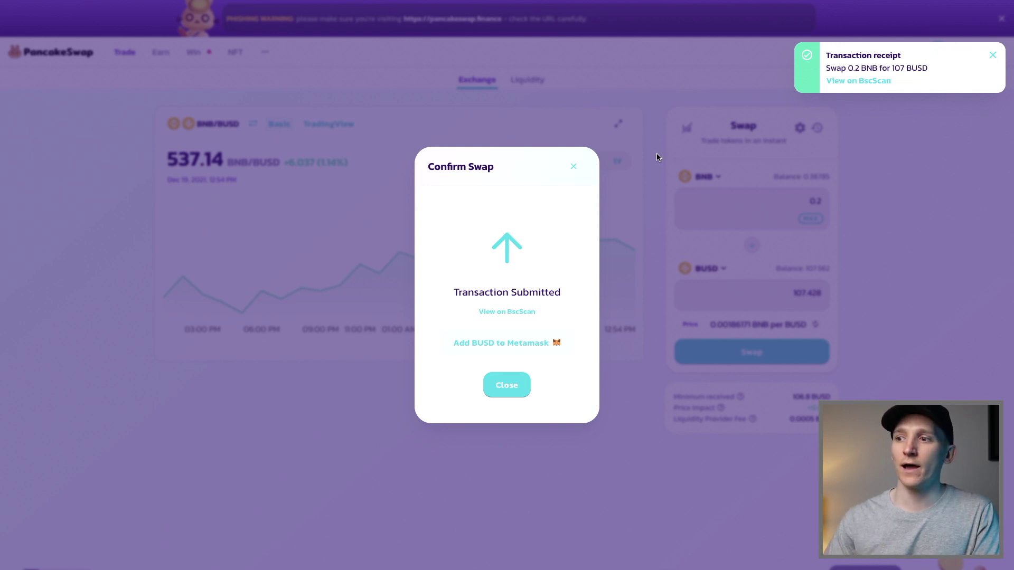
left_click(574, 169)
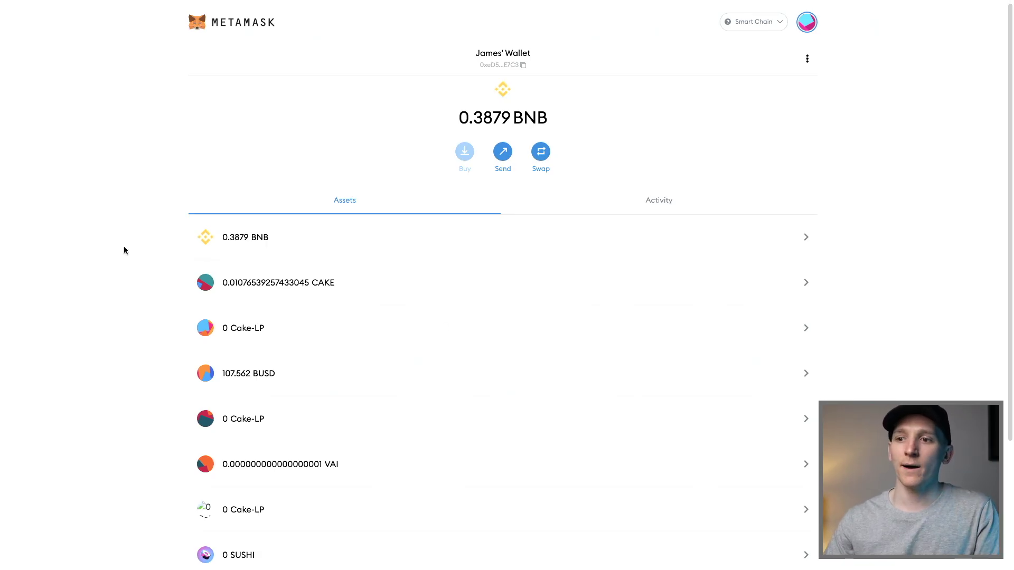
Step: Switch to Venus, supply the maximum wallet balance of BUSD, and confirm the mint transaction in MetaMask
right_click(191, 389)
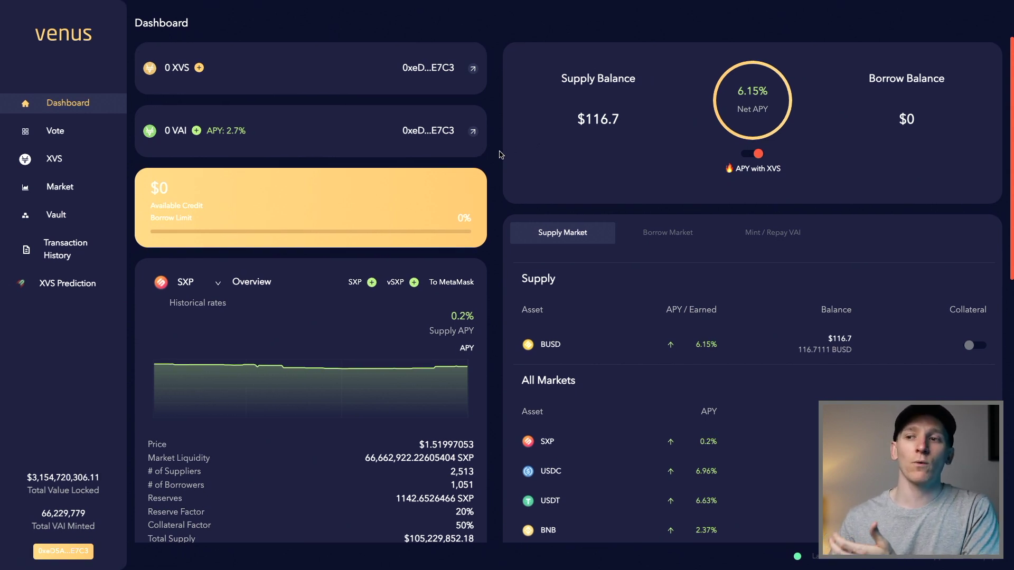
scroll(501, 155, "down", 1)
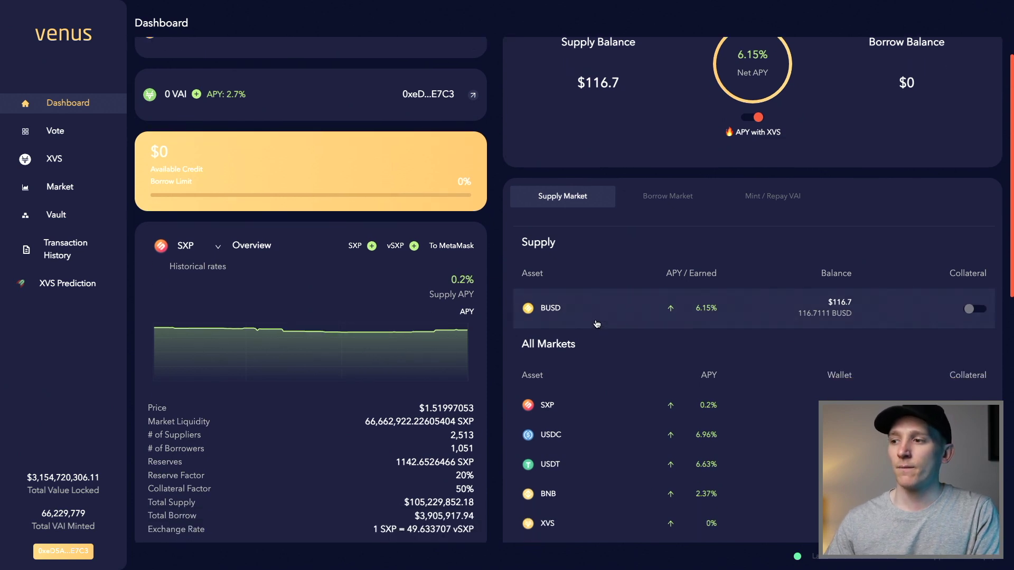
left_click(553, 311)
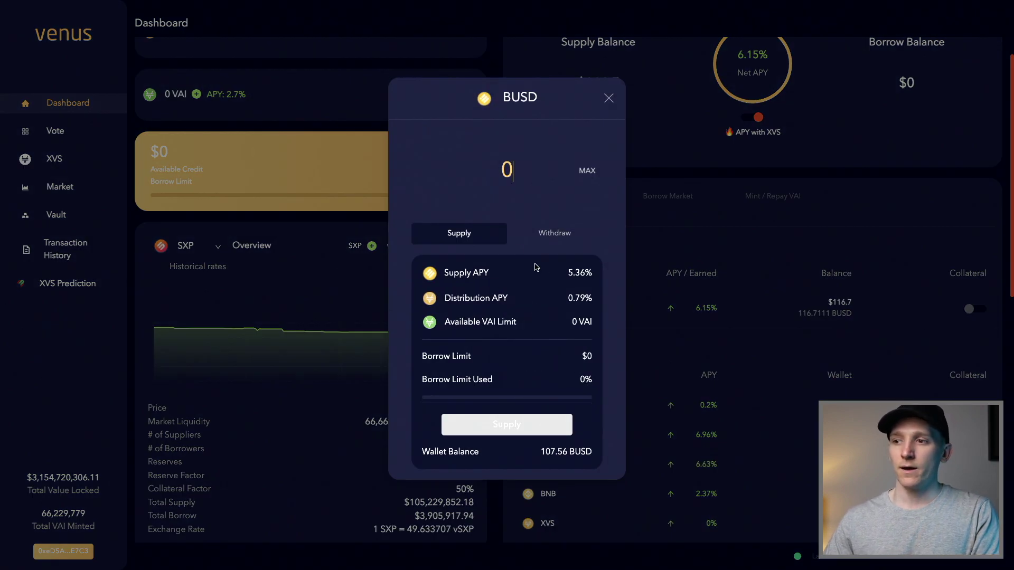
left_click(588, 171)
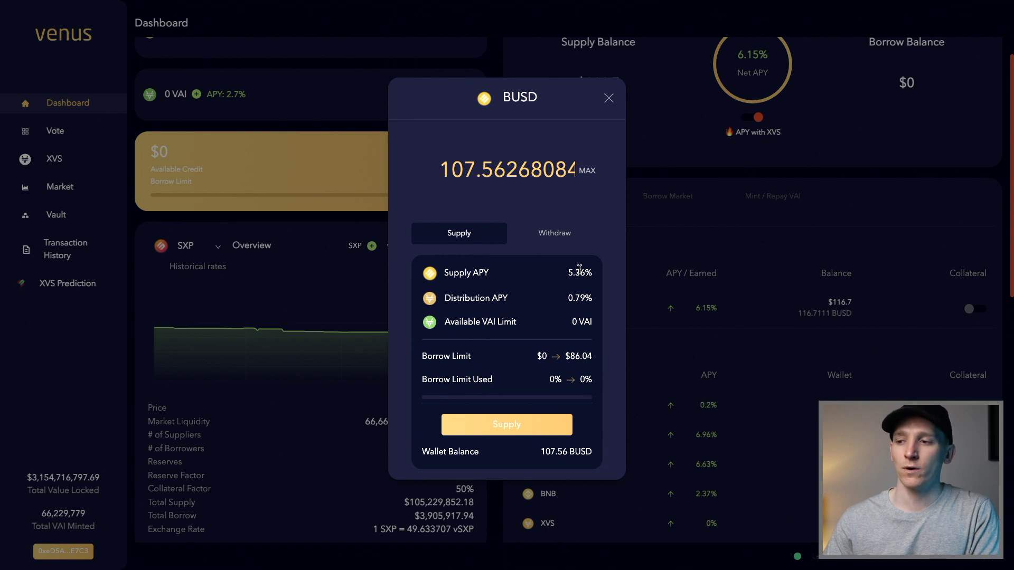
left_click(487, 431)
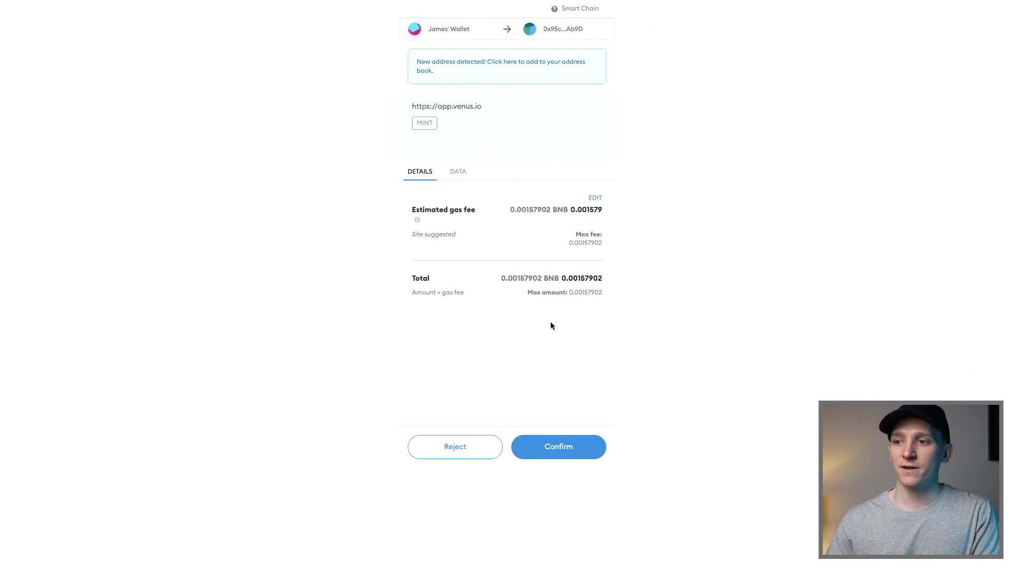
left_click(550, 448)
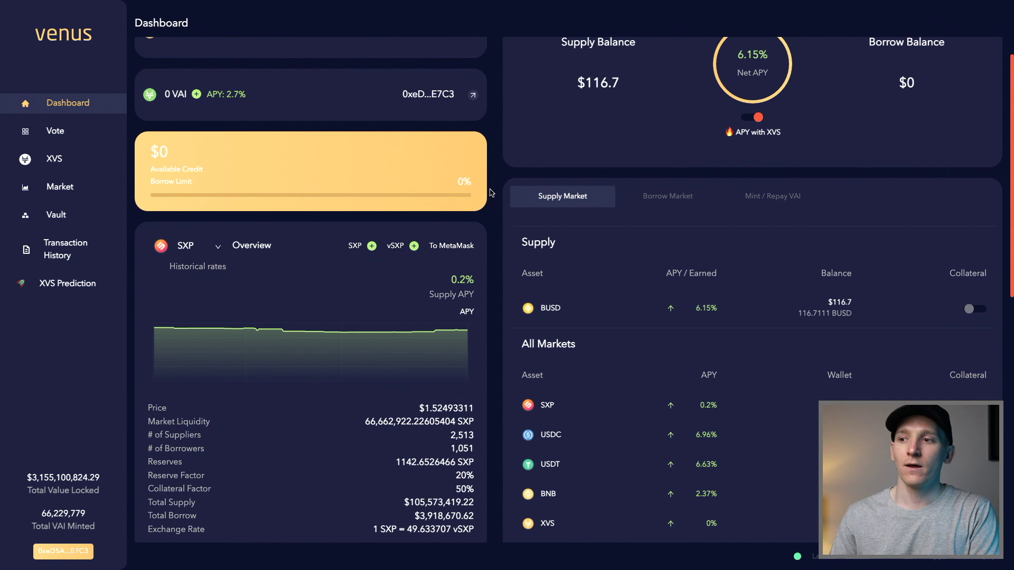
Step: Check the supply balance and the BUSD supply entry on the Venus dashboard
scroll(510, 184, "up", 1)
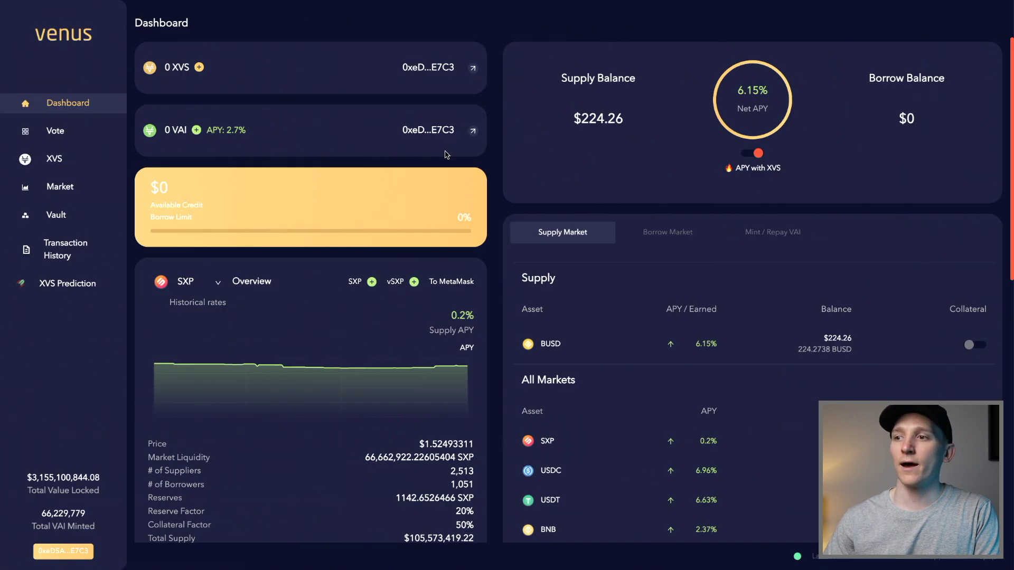
scroll(549, 127, "down", 1)
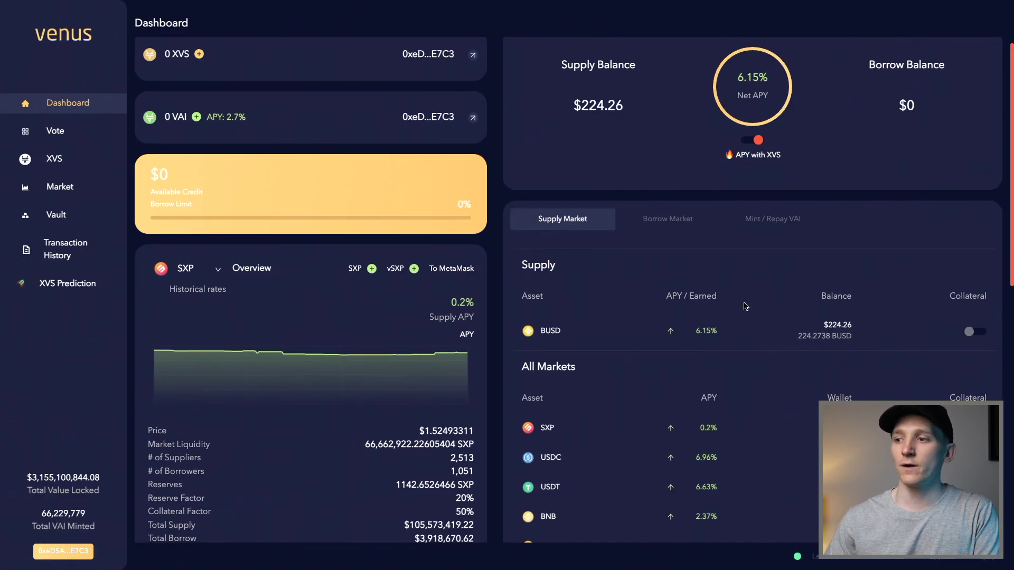
scroll(627, 155, "up", 1)
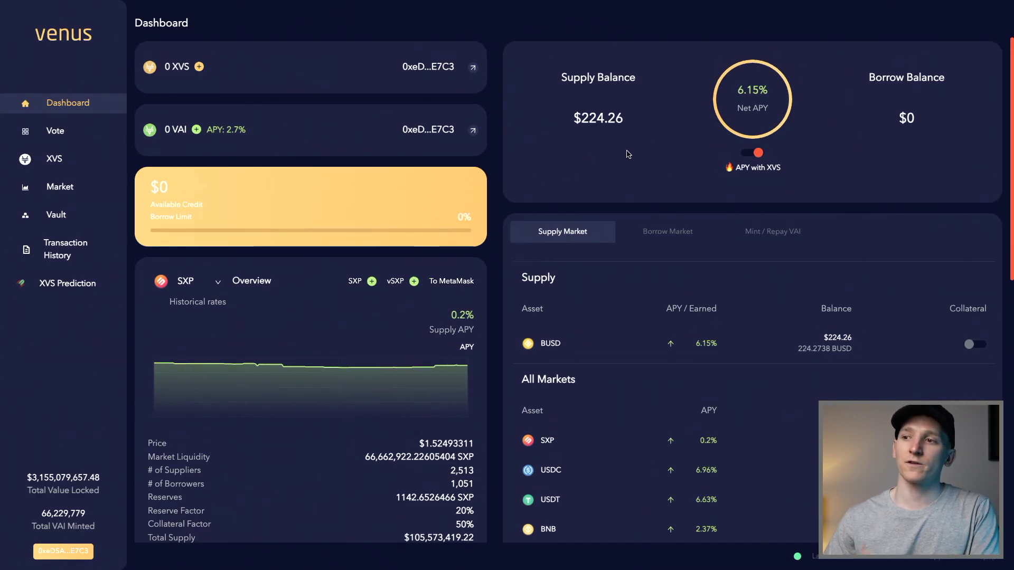